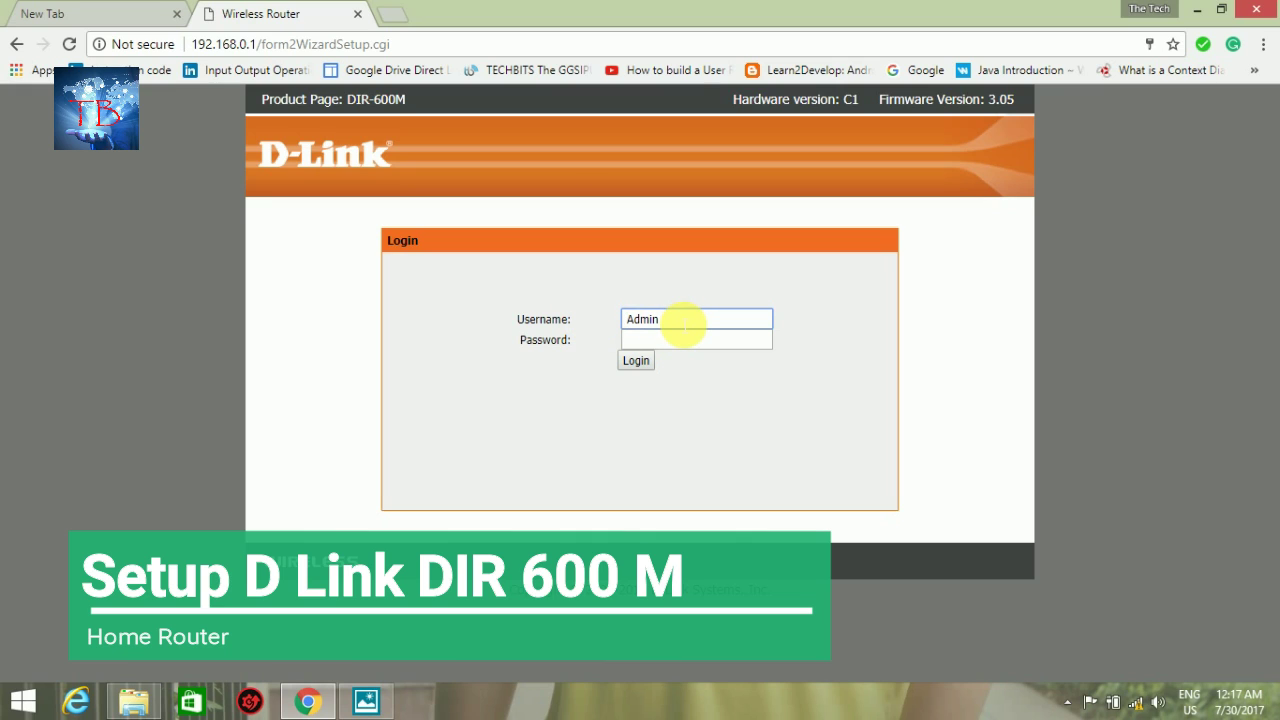
Step: Try to log in to the router's administration page with the prefilled Admin username and an empty password field
{"action": "left_click_drag", "start_coordinate": [683, 320], "coordinate": [623, 322]}
{"action": "left_click", "coordinate": [641, 368]}
{"action": "left_click", "coordinate": [639, 372]}
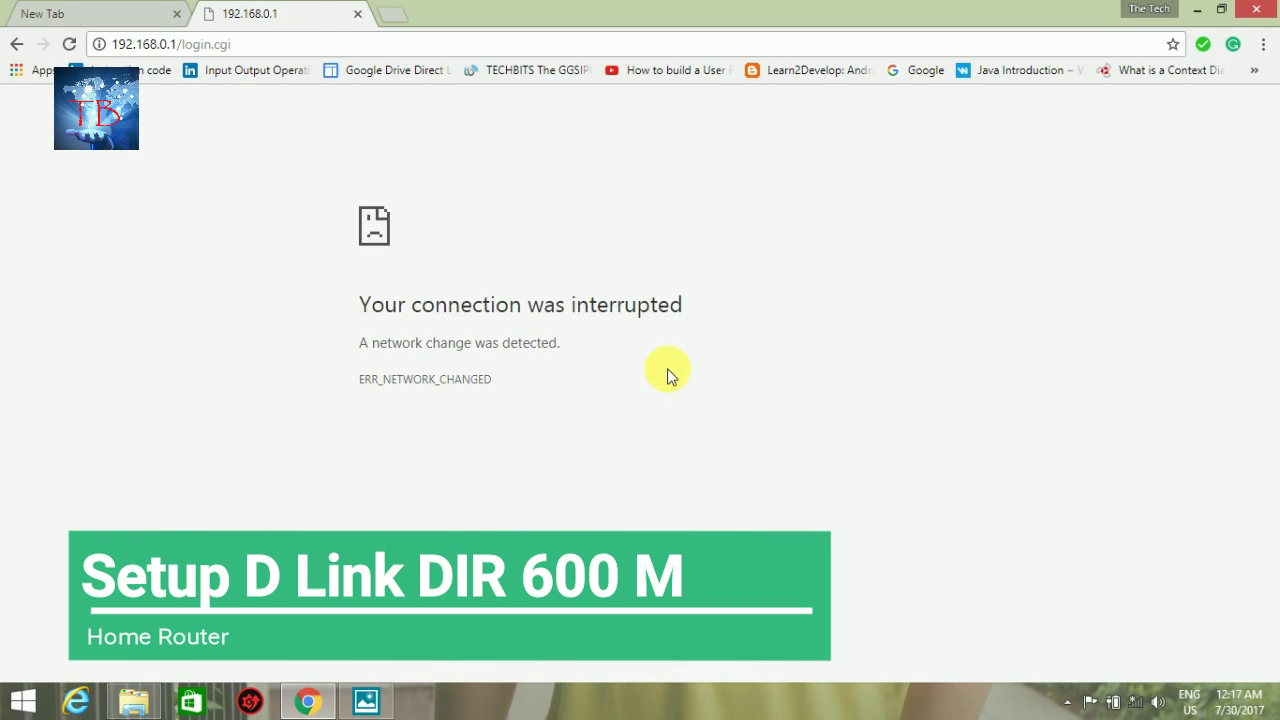
Step: Connect the computer to the Kejriwal Ka Wifi wireless network by entering its network security key
{"action": "left_click", "coordinate": [1135, 701]}
{"action": "left_click", "coordinate": [1163, 444]}
{"action": "left_click", "coordinate": [1186, 566]}
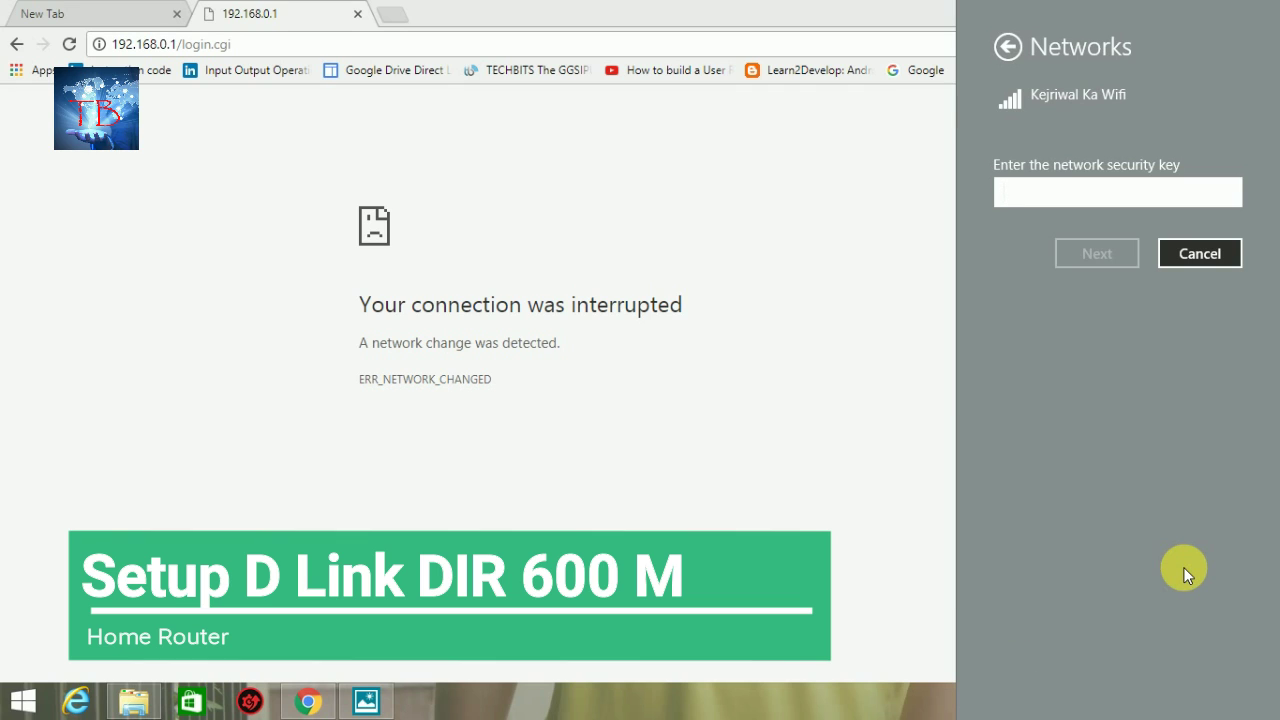
{"action": "type", "text": "1111111"}
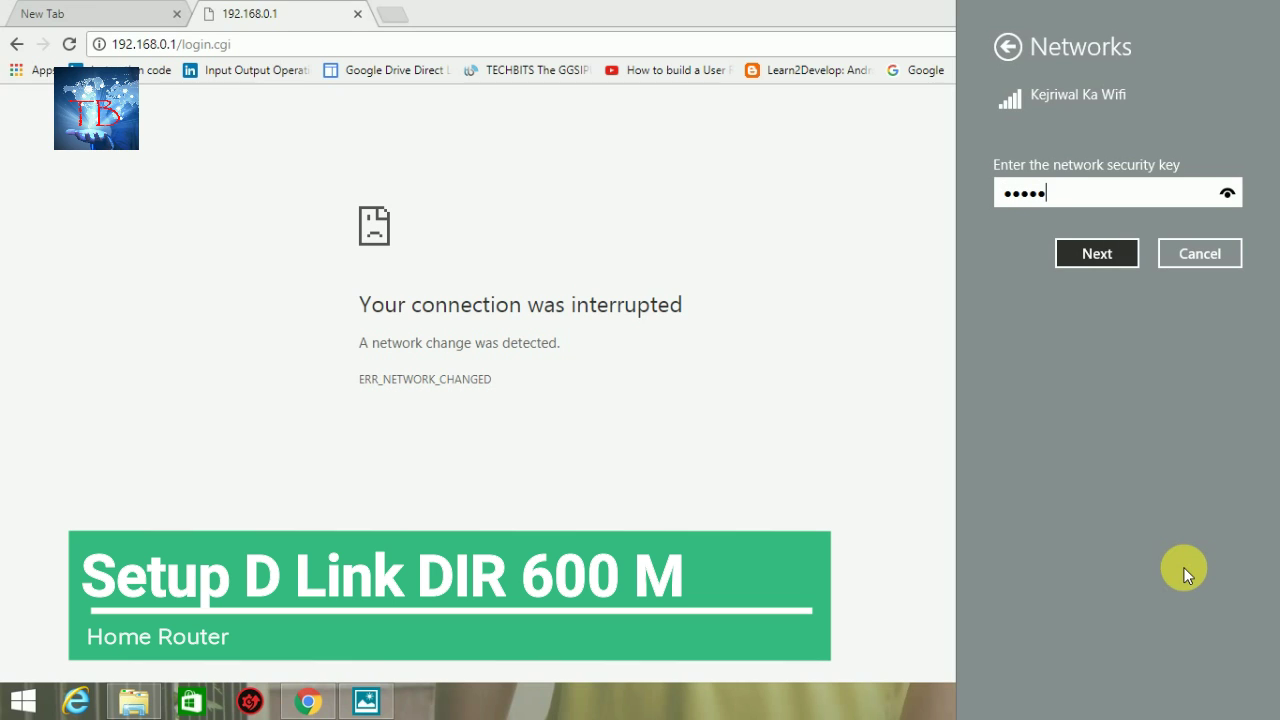
{"action": "type", "text": "111"}
{"action": "key", "text": "Return"}
{"action": "key", "text": "Return"}
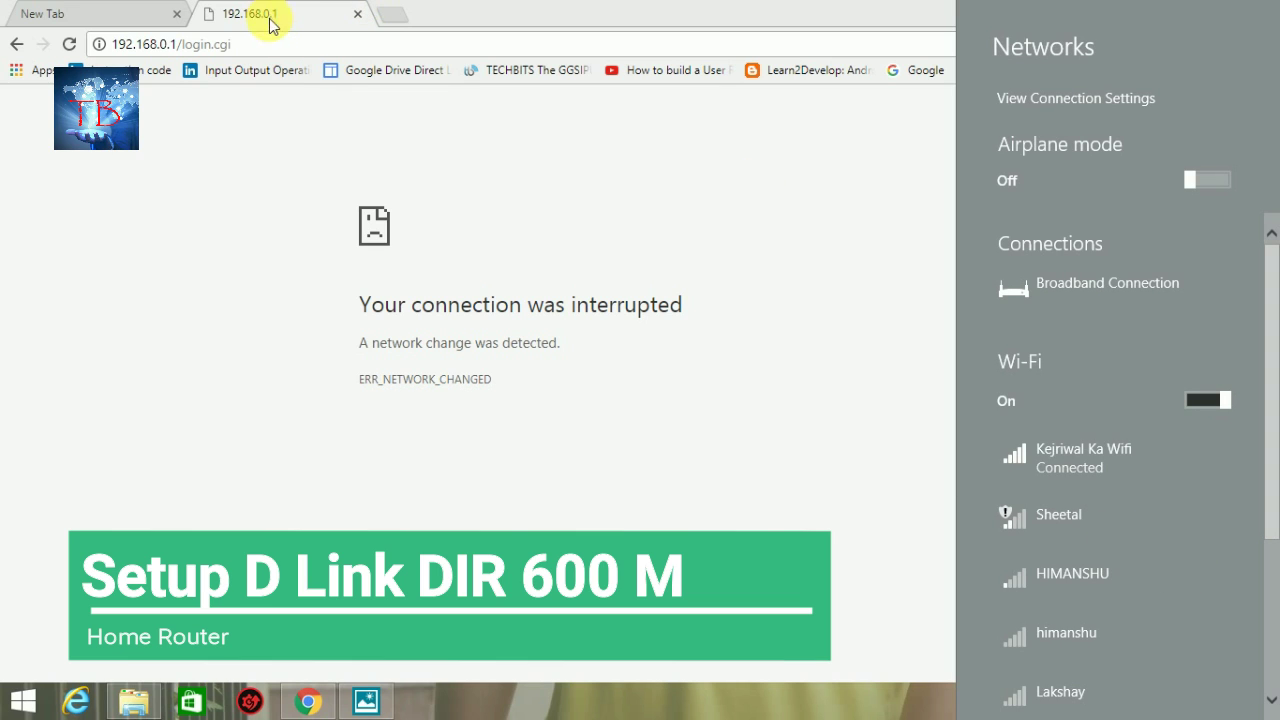
Step: Shorten the page address to 192.168.0.1 and reload the router's login page
{"action": "left_click", "coordinate": [263, 55]}
{"action": "left_click", "coordinate": [260, 48]}
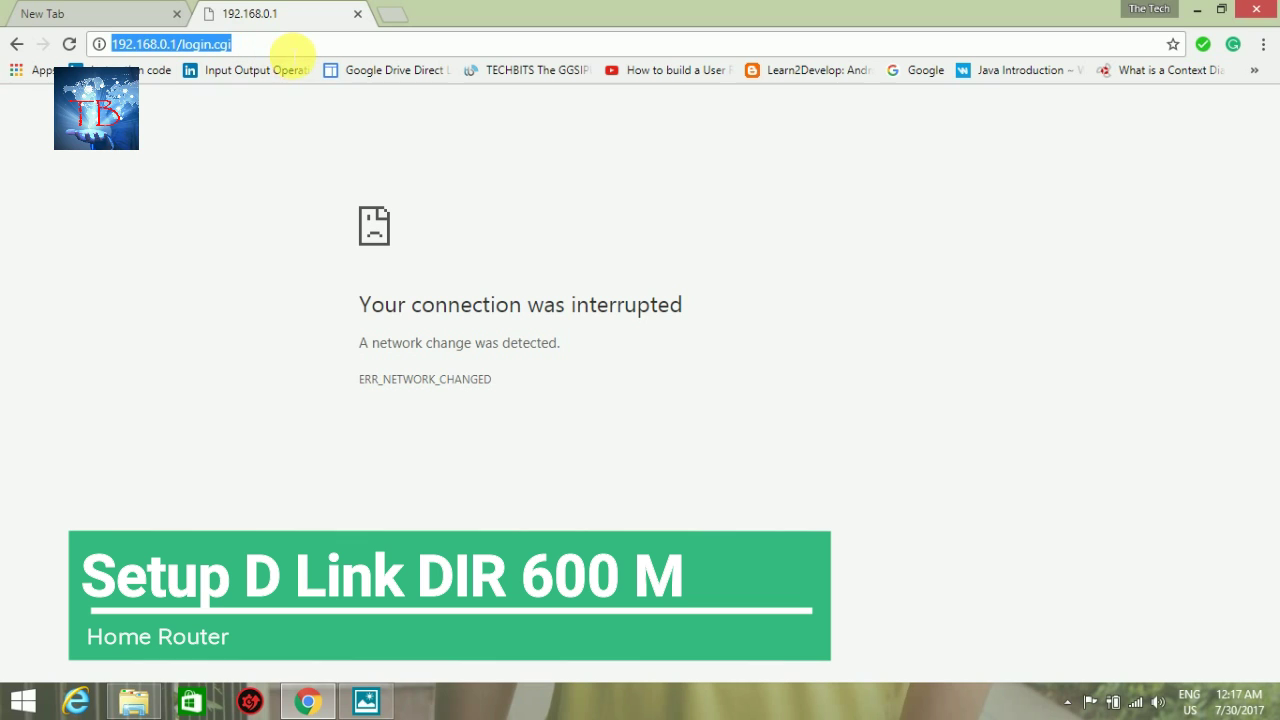
{"action": "left_click", "coordinate": [289, 50]}
{"action": "key", "text": "BackSpace"}
{"action": "key", "text": "BackSpace"}
{"action": "key", "text": "BackSpace"}
{"action": "key", "text": "BackSpace"}
{"action": "key", "text": "BackSpace"}
{"action": "key", "text": "BackSpace"}
{"action": "key", "text": "BackSpace"}
{"action": "key", "text": "BackSpace"}
{"action": "key", "text": "BackSpace"}
{"action": "key", "text": "BackSpace"}
{"action": "key", "text": "Return"}
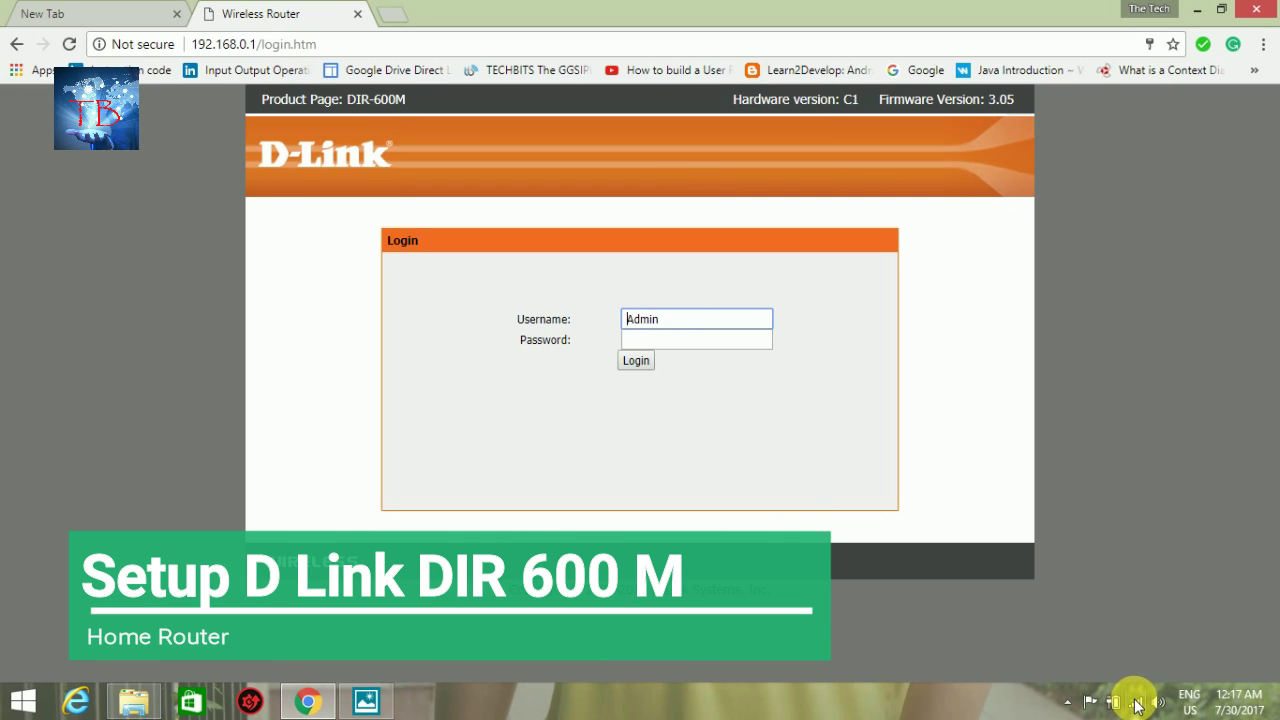
Step: Log in to the router with the prefilled username and open the manual Internet setup for the WAN interface
{"action": "mouse_move", "coordinate": [1137, 706]}
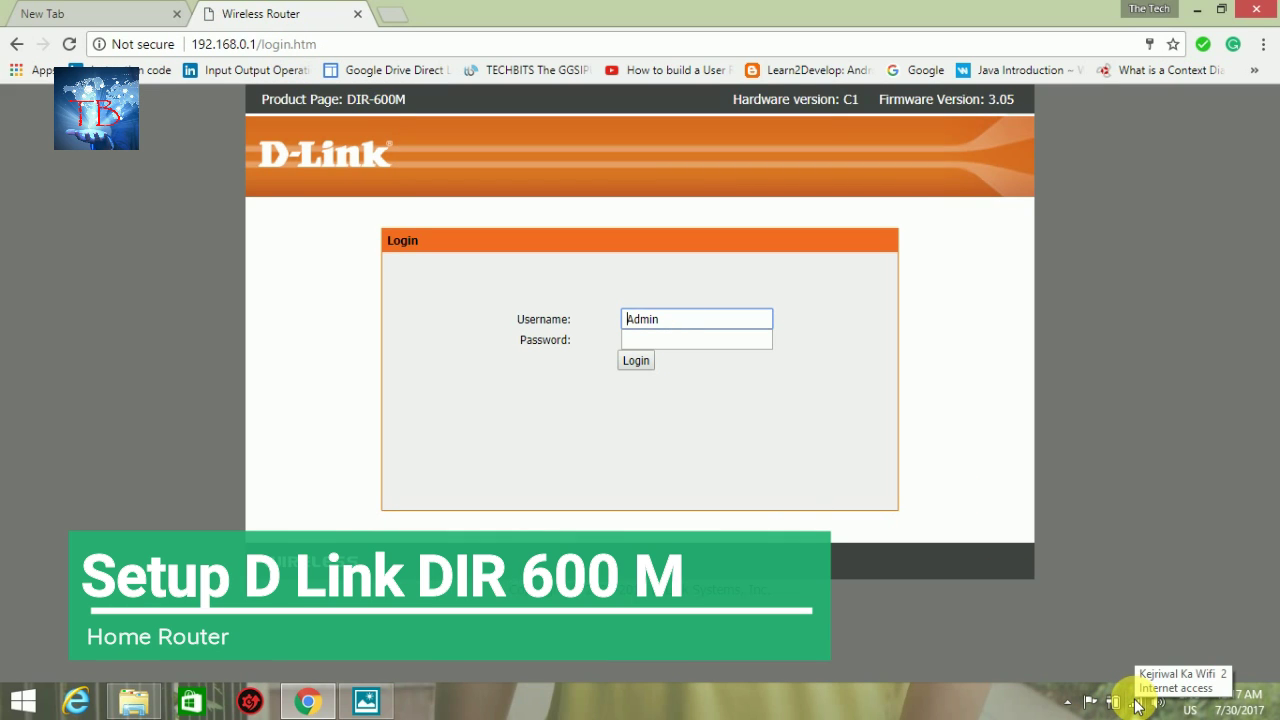
{"action": "left_click", "coordinate": [635, 362]}
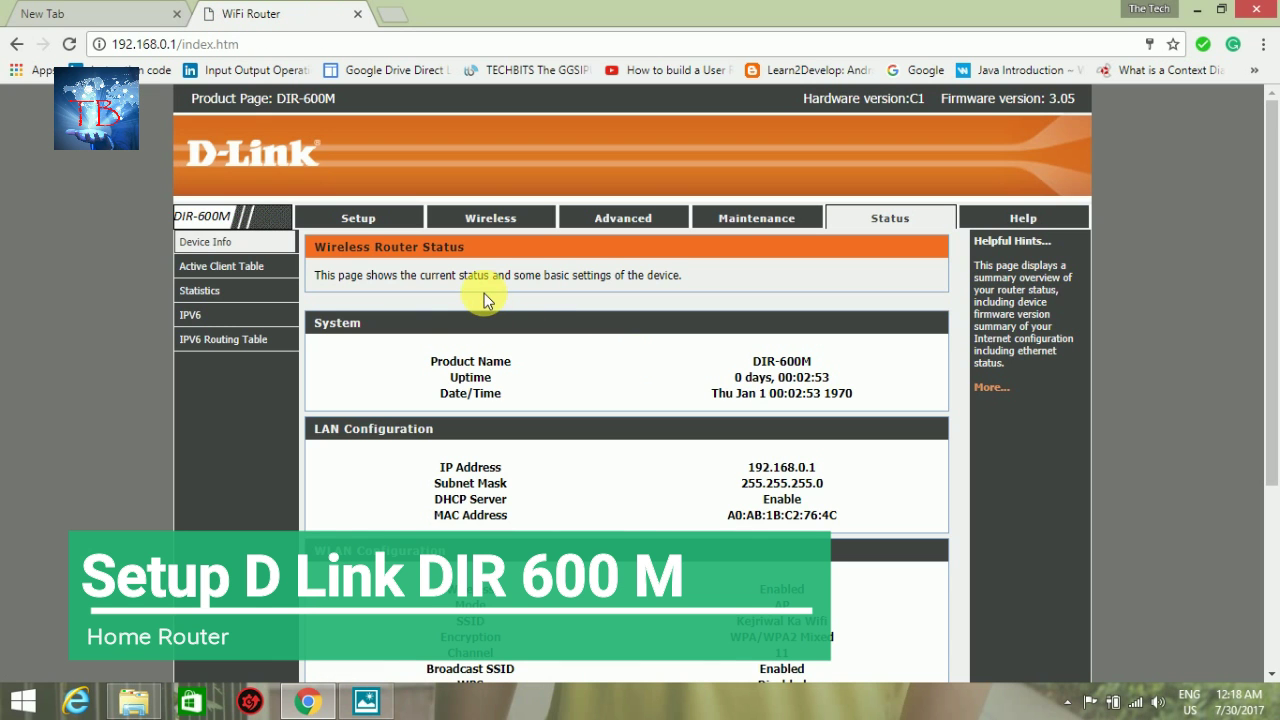
{"action": "left_click", "coordinate": [396, 217]}
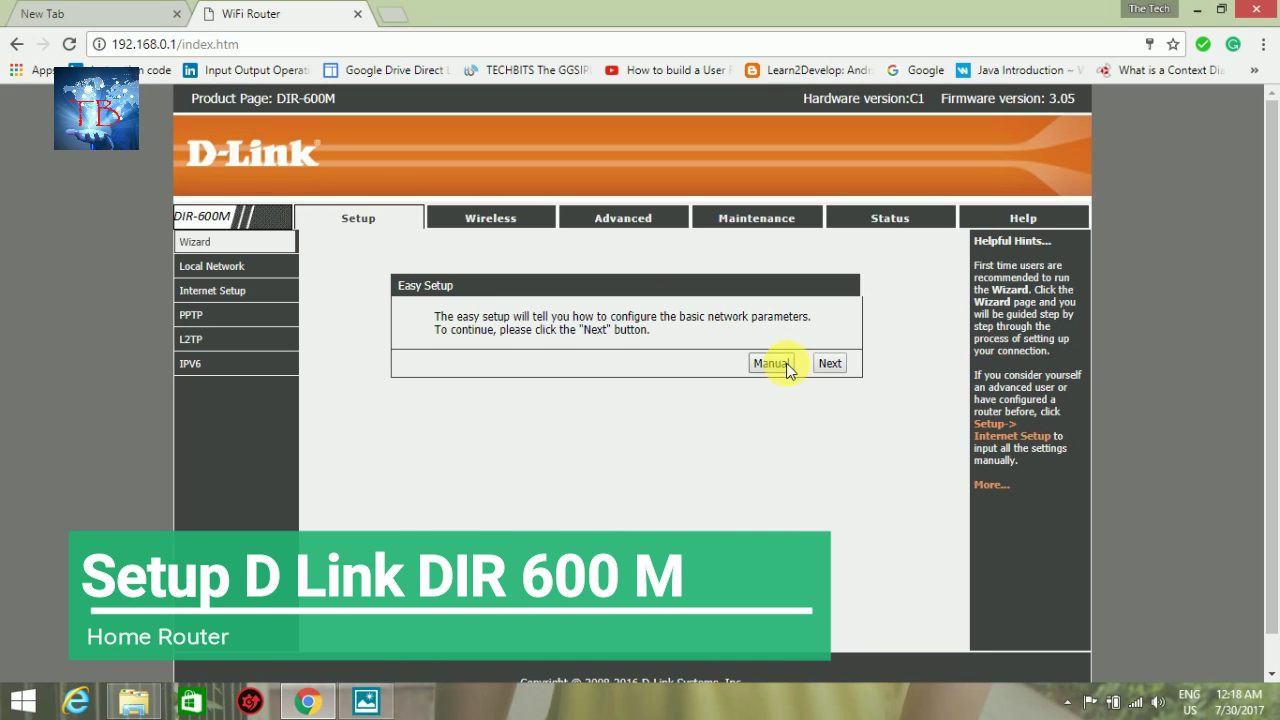
{"action": "left_click", "coordinate": [771, 363]}
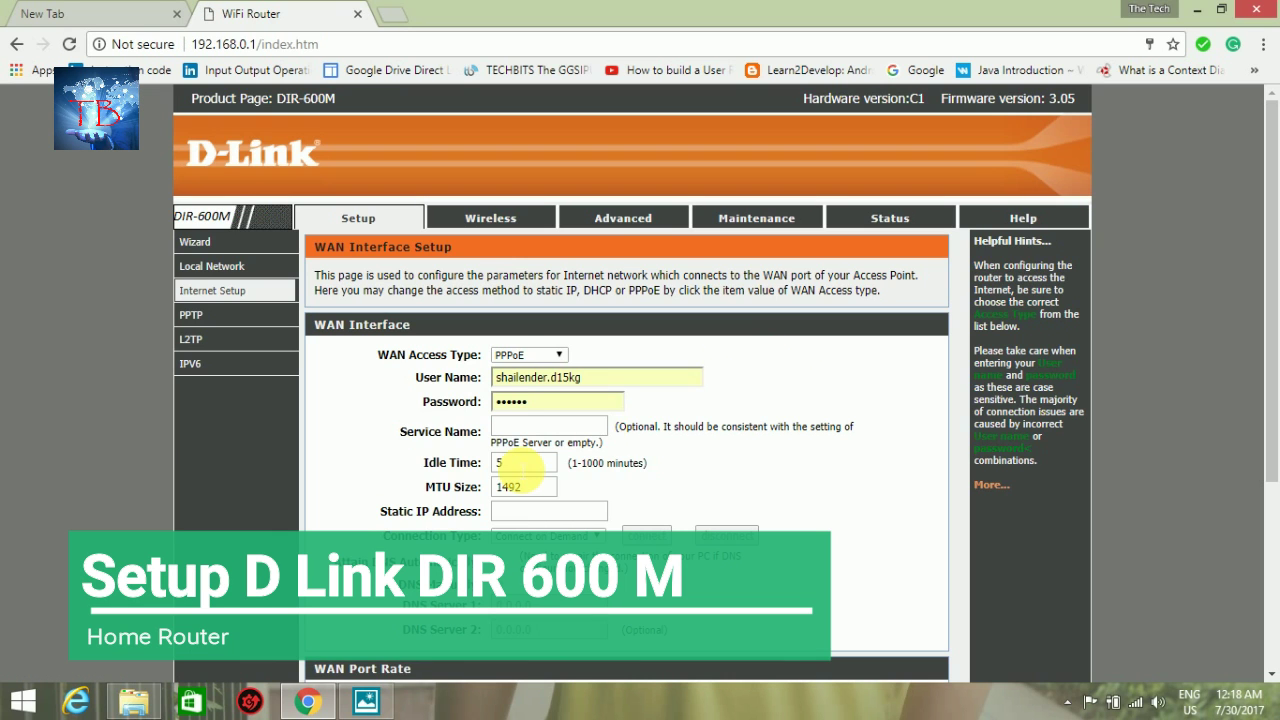
Step: Set the WAN interface's service name to excitel and its MTU size to 1492
{"action": "left_click", "coordinate": [530, 430]}
{"action": "type", "text": "ec"}
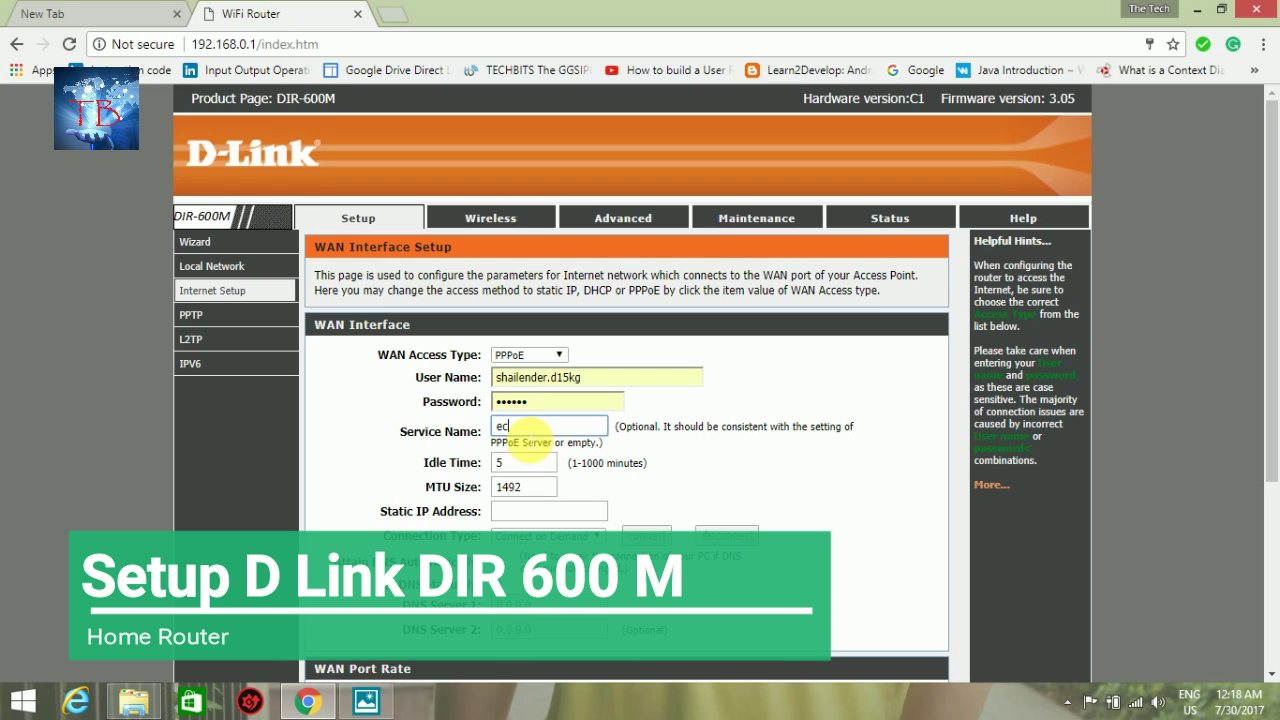
{"action": "type", "text": "c"}
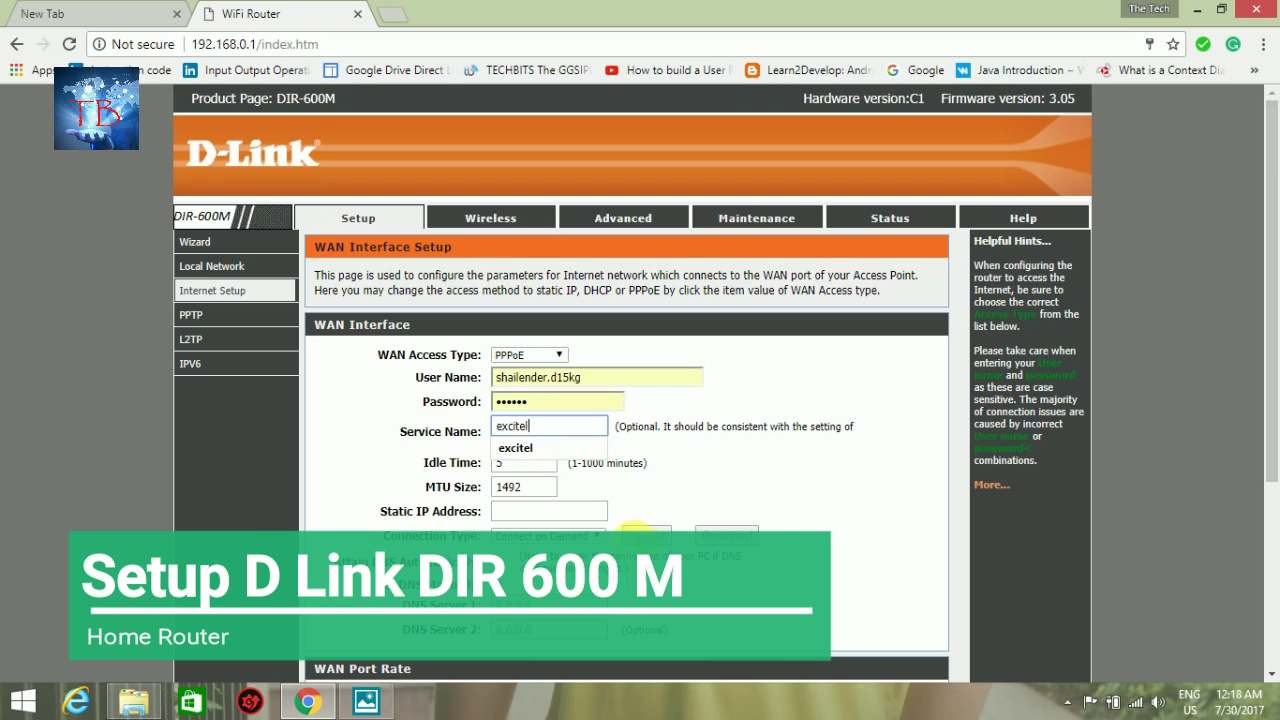
{"action": "left_click", "coordinate": [678, 489]}
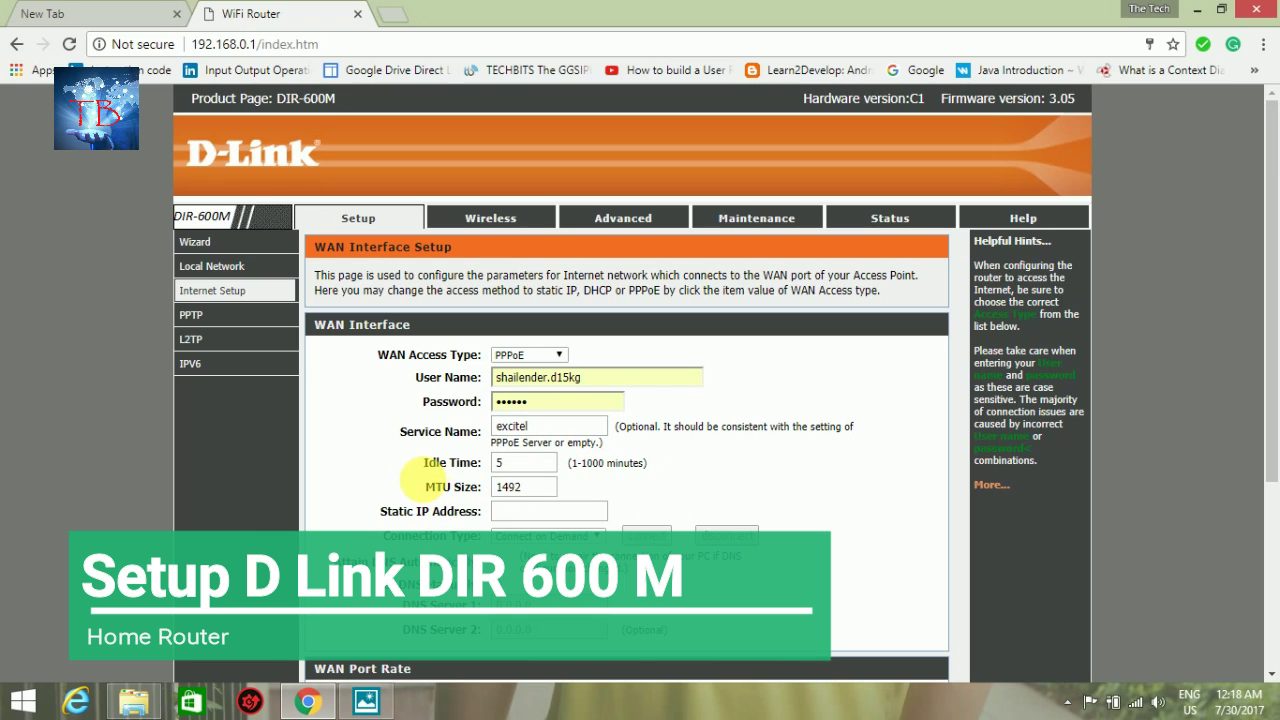
{"action": "double_click", "coordinate": [507, 490]}
{"action": "type", "text": "1492"}
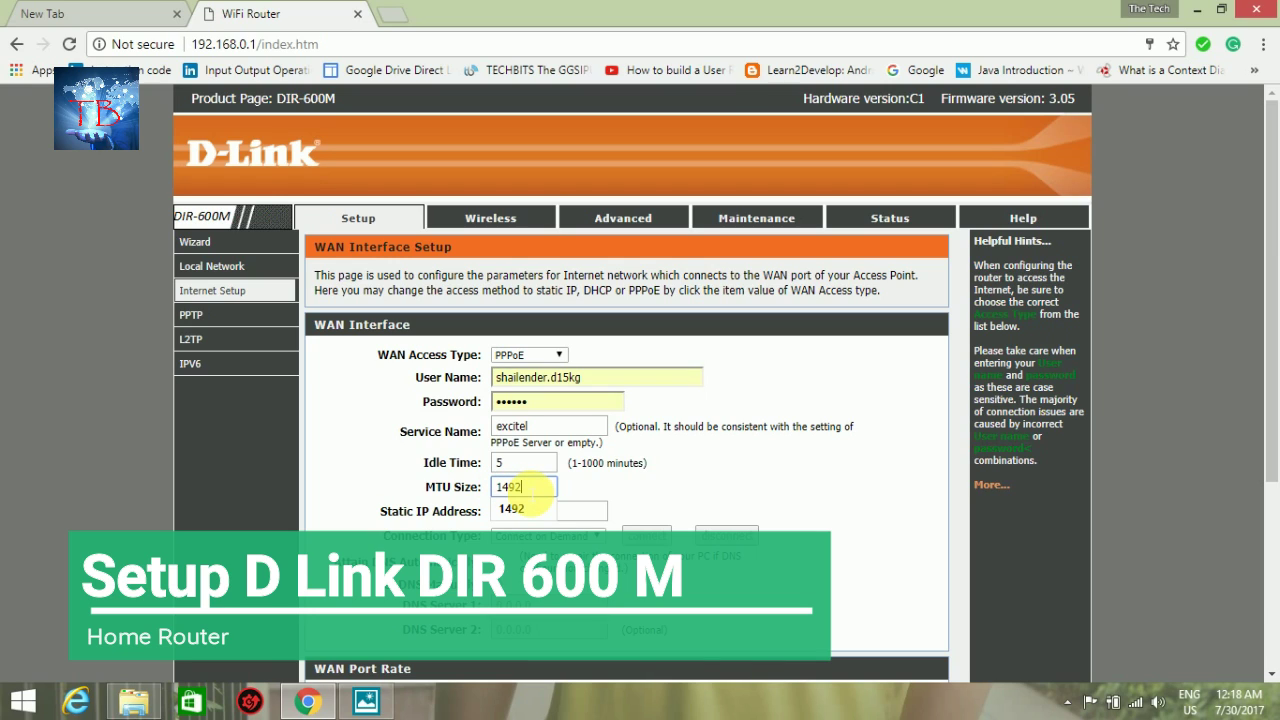
{"action": "left_click", "coordinate": [620, 490]}
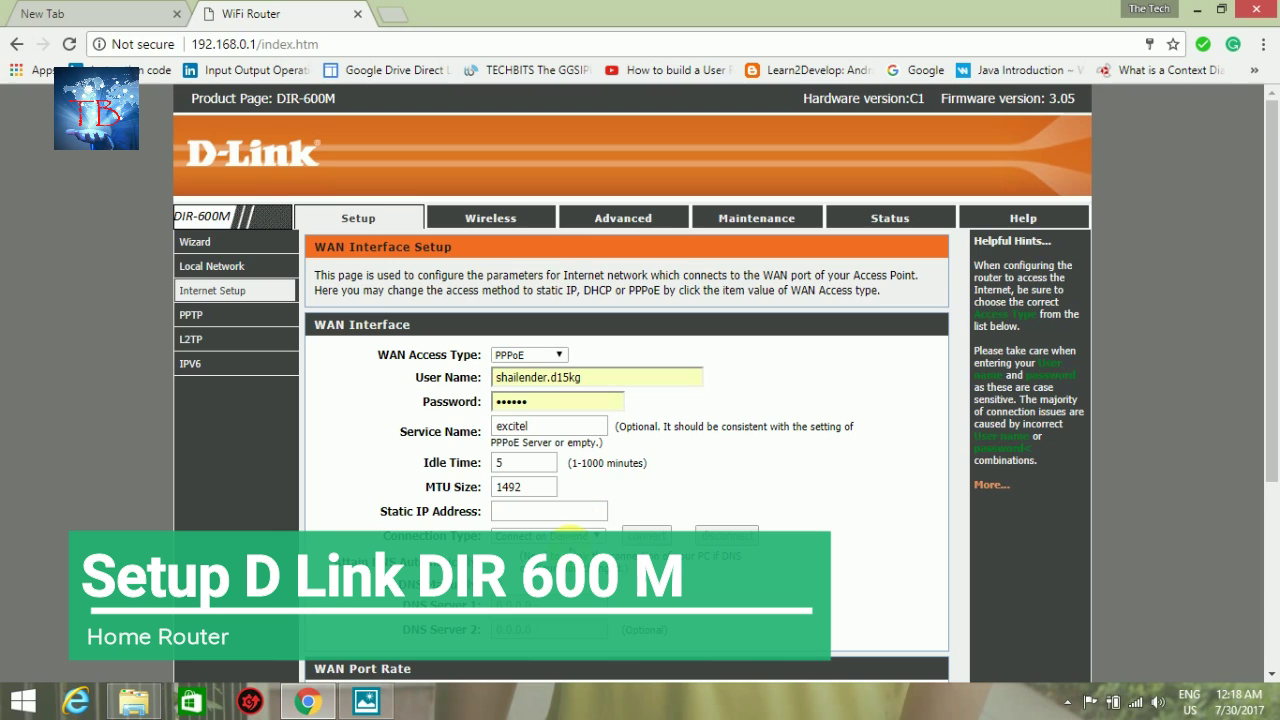
Step: Apply the WAN interface settings and accept the ac name confirmation
{"action": "scroll", "coordinate": [1277, 140], "scroll_direction": "down", "scroll_amount": 3}
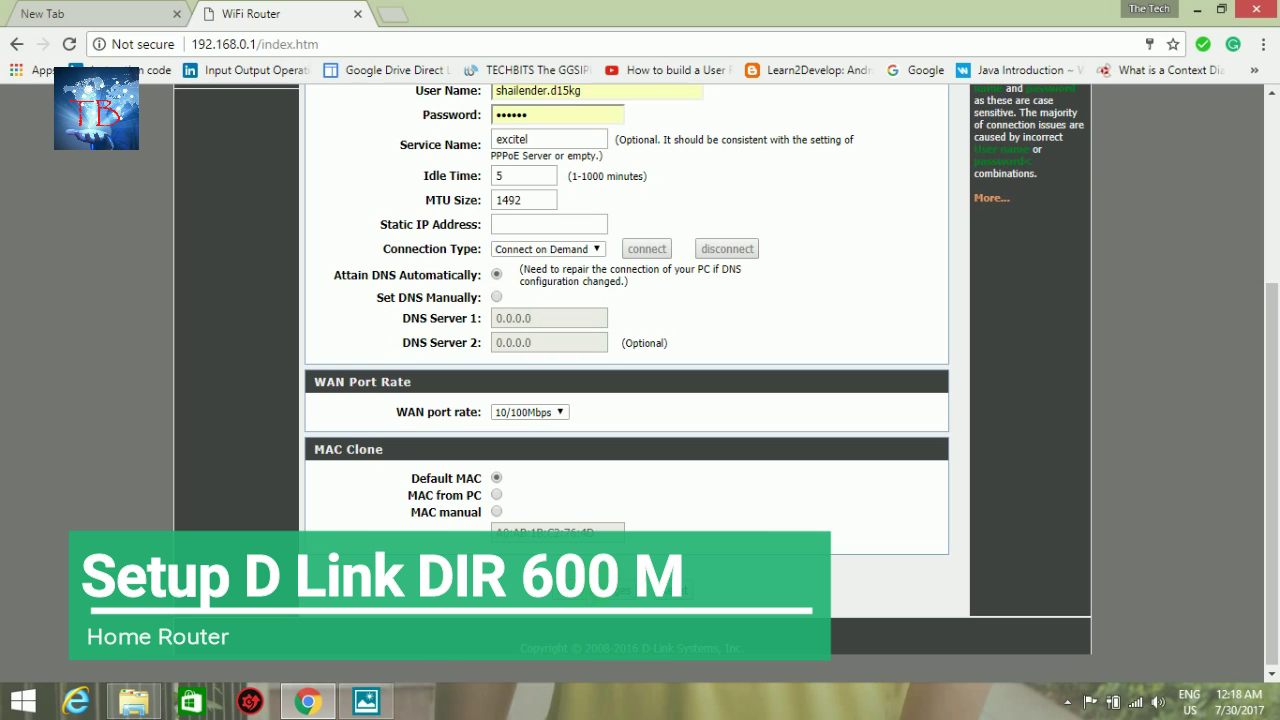
{"action": "left_click", "coordinate": [636, 590]}
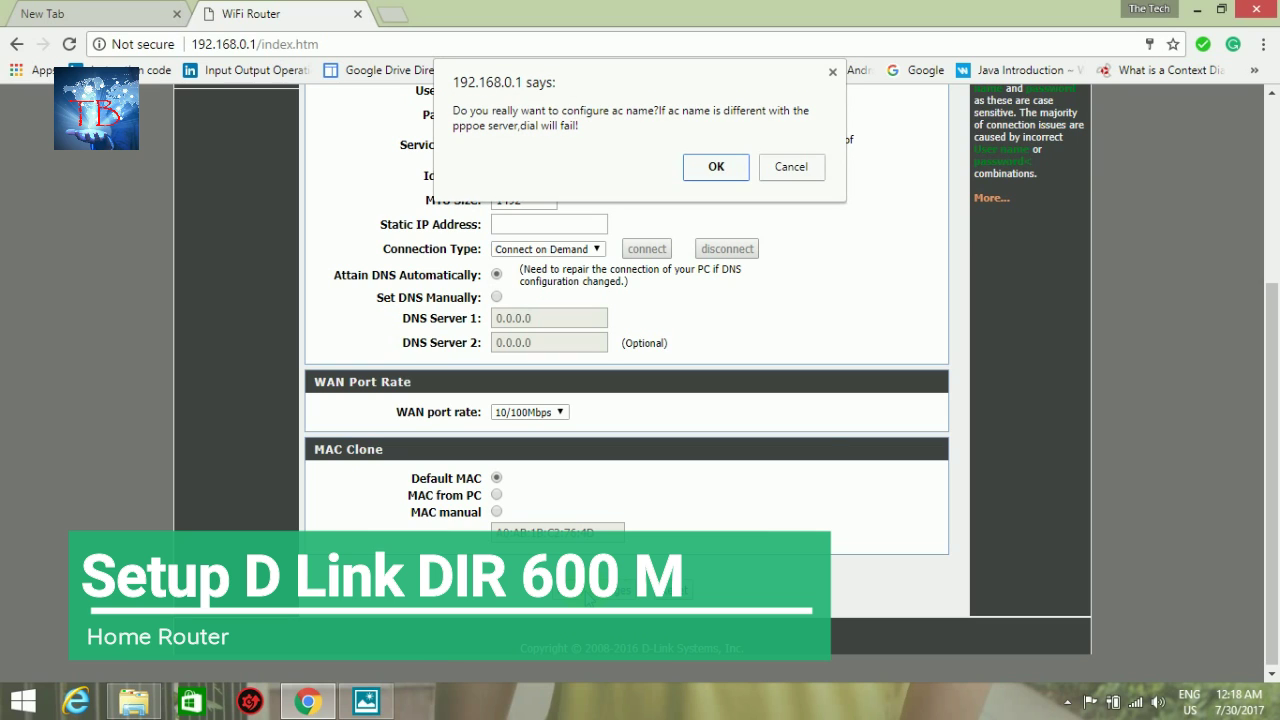
{"action": "left_click", "coordinate": [712, 163]}
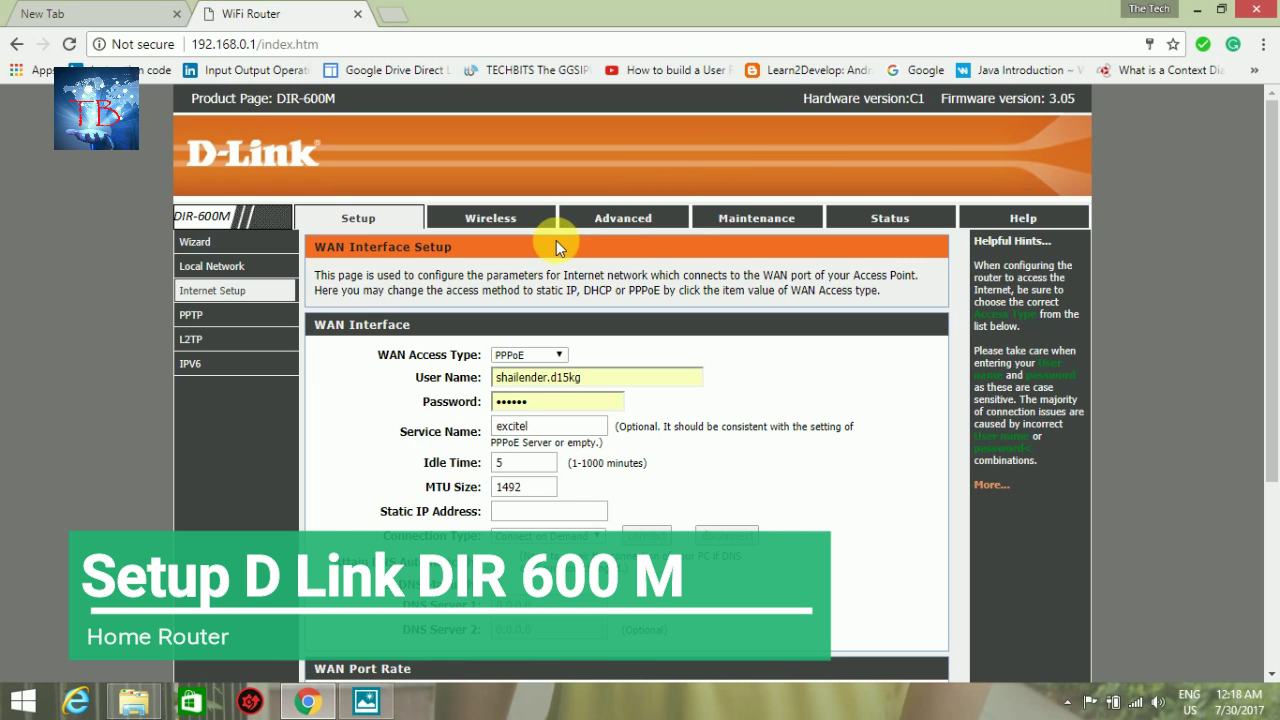
Step: Open the basic wireless settings and view the available band width options without changing the selection
{"action": "left_click", "coordinate": [493, 215]}
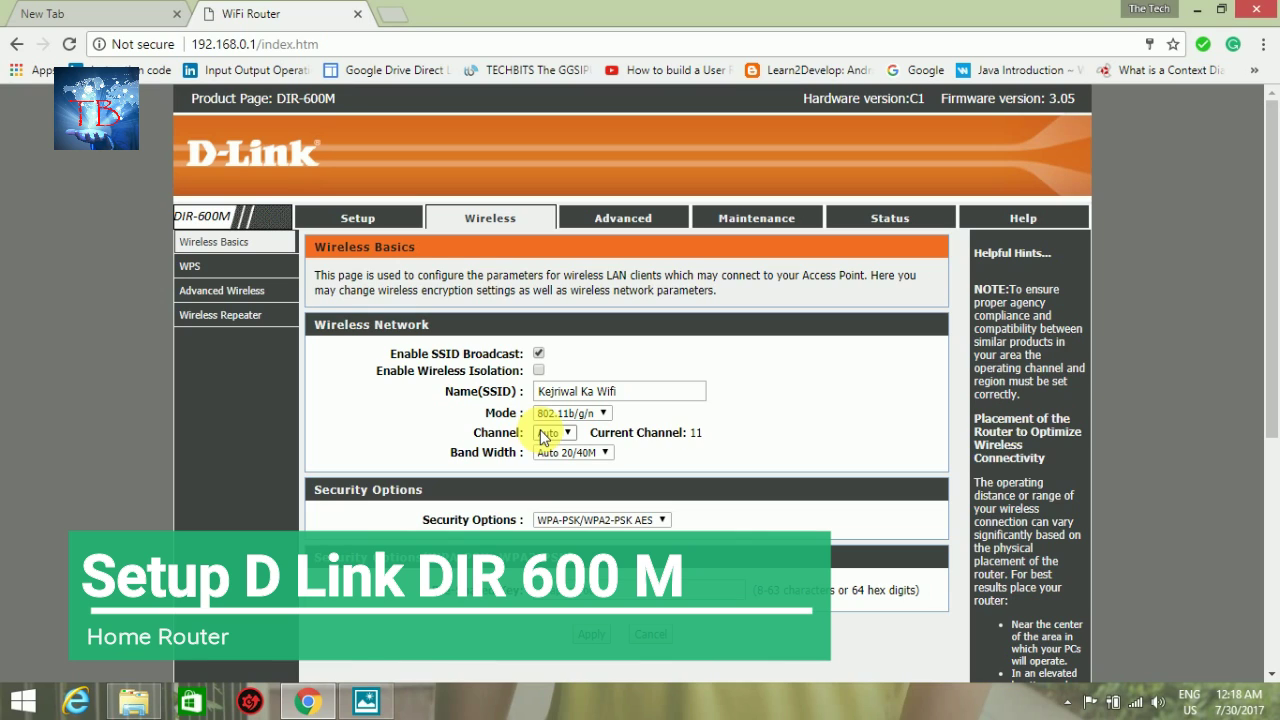
{"action": "left_click", "coordinate": [605, 455]}
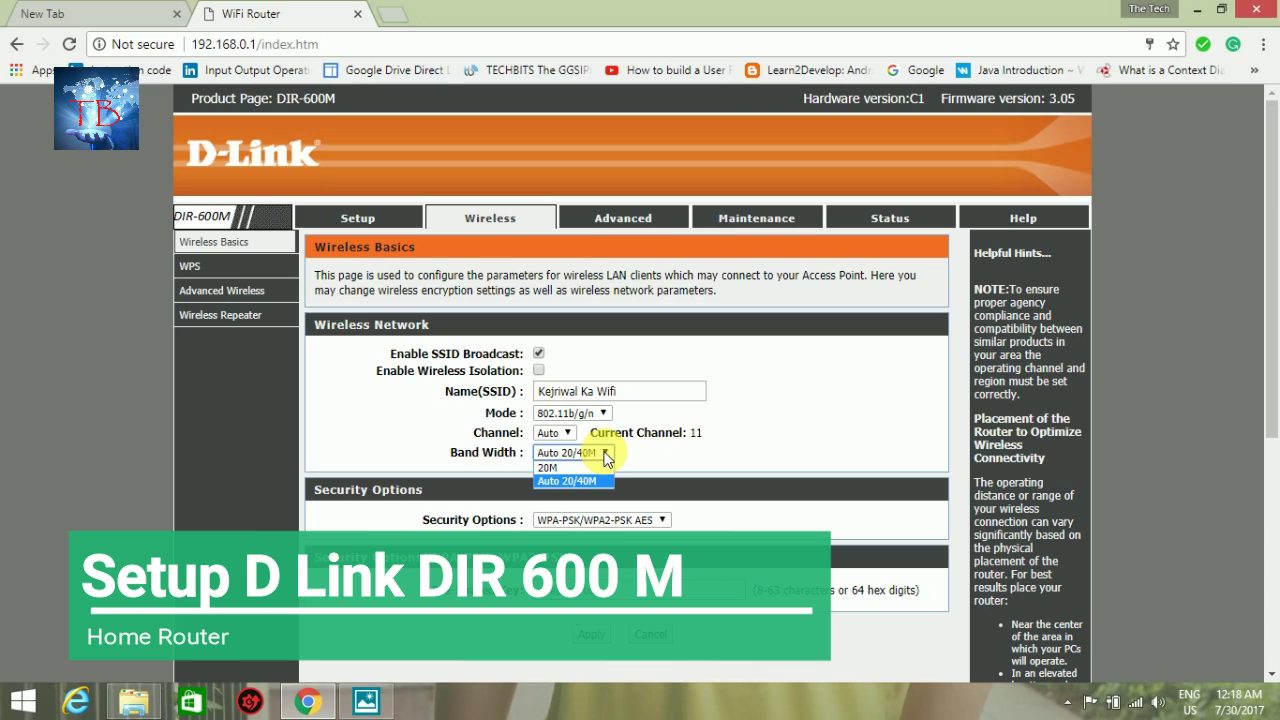
{"action": "left_click", "coordinate": [690, 455]}
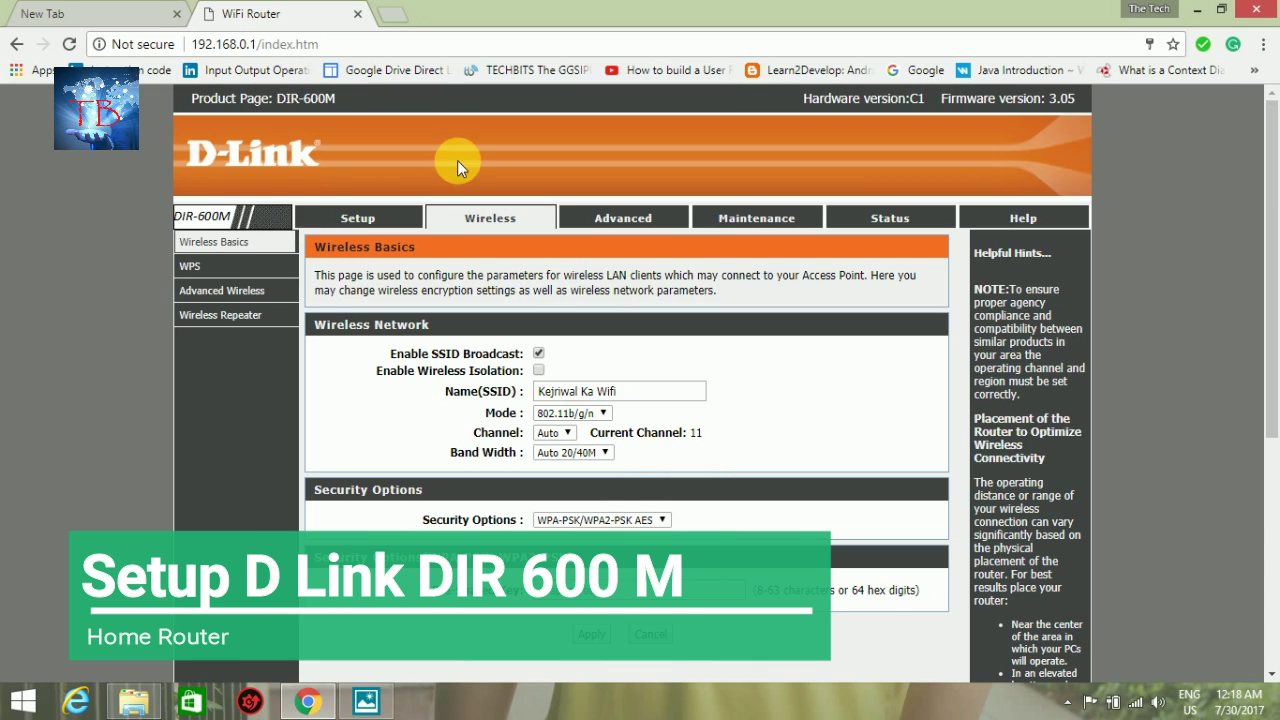
Step: View the advanced access control settings and check the router's date and time in its status information
{"action": "left_click", "coordinate": [612, 229]}
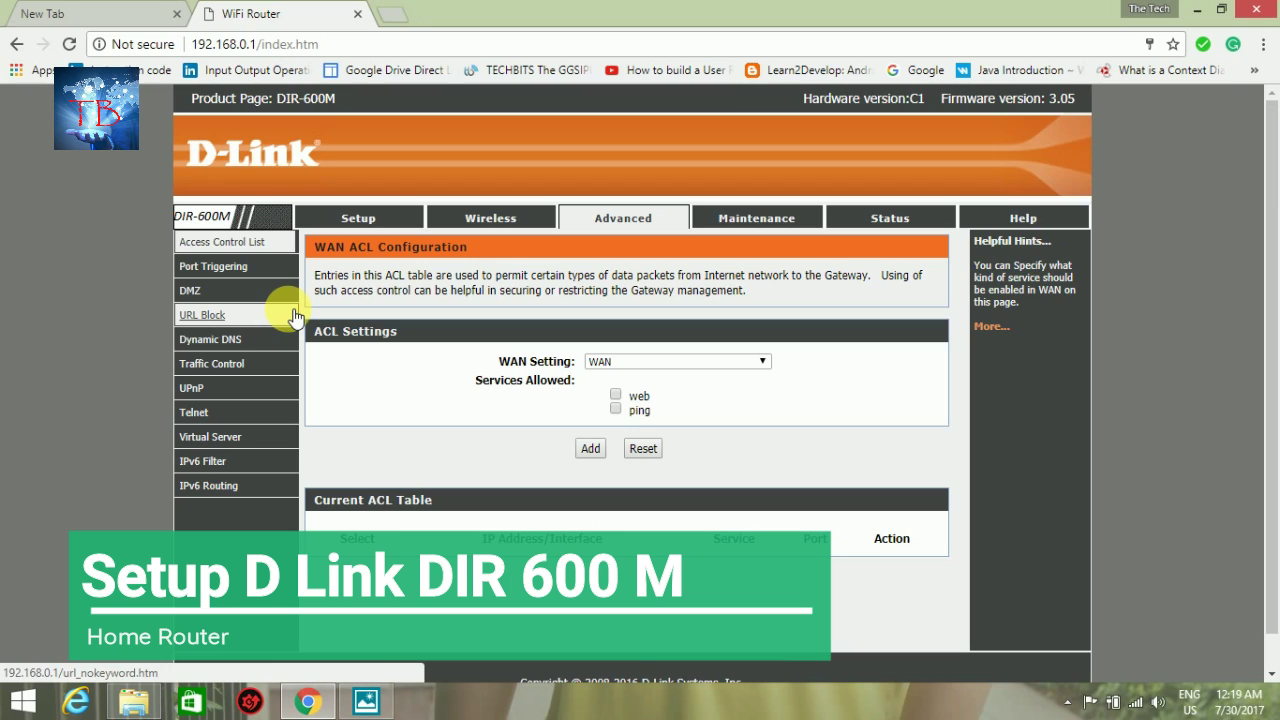
{"action": "left_click", "coordinate": [885, 226]}
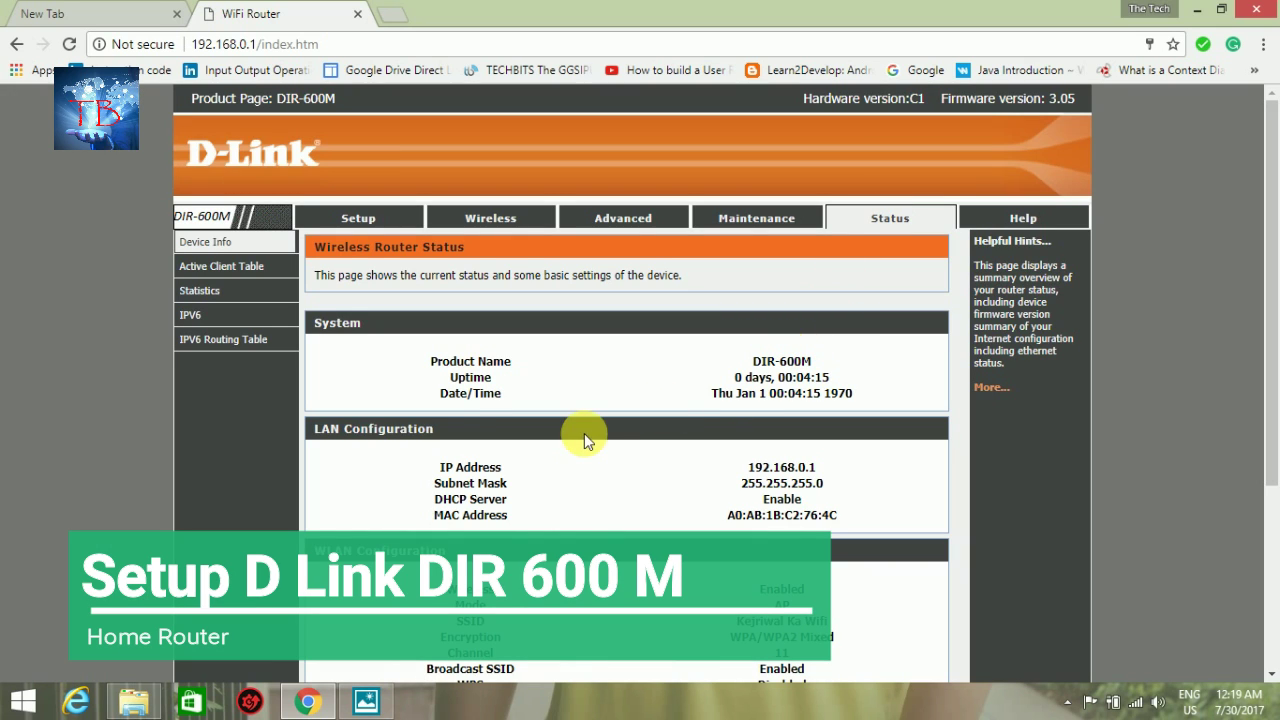
{"action": "left_click_drag", "start_coordinate": [441, 398], "coordinate": [549, 405]}
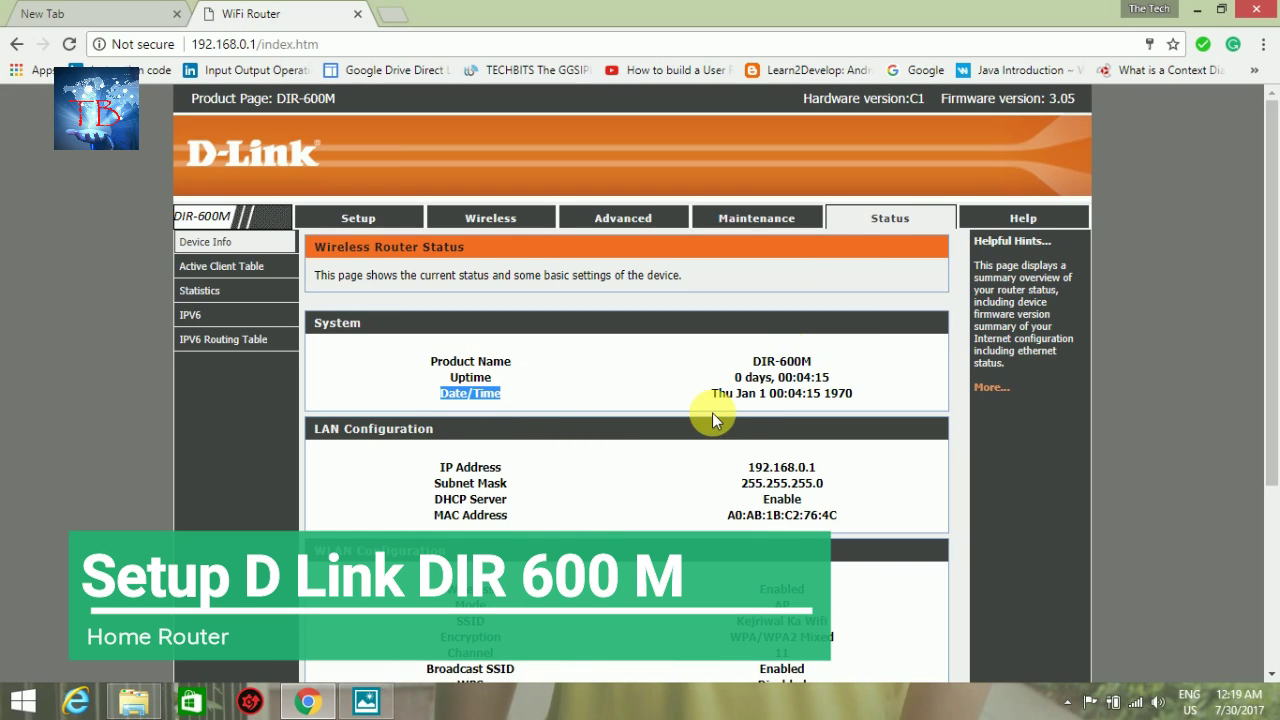
{"action": "left_click_drag", "start_coordinate": [716, 393], "coordinate": [905, 383]}
{"action": "left_click", "coordinate": [899, 379]}
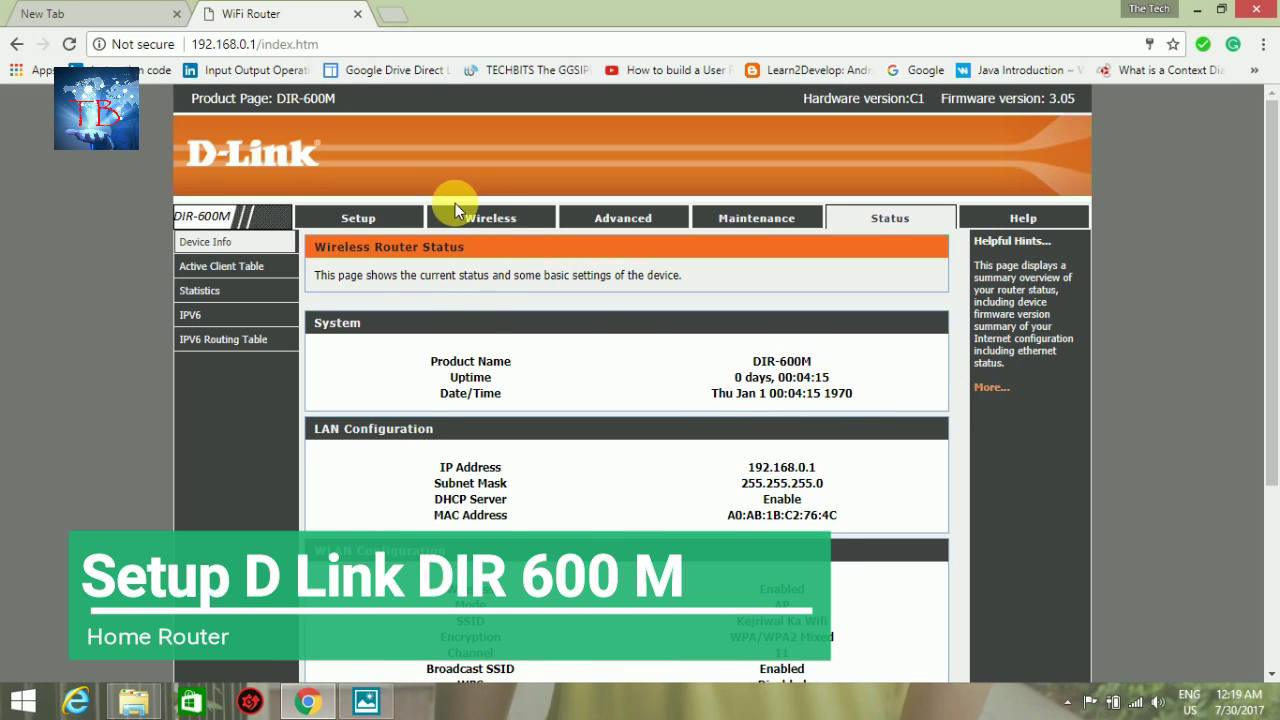
Step: Look through the wireless, advanced, status and setup pages for the date and time setting
{"action": "left_click", "coordinate": [467, 222]}
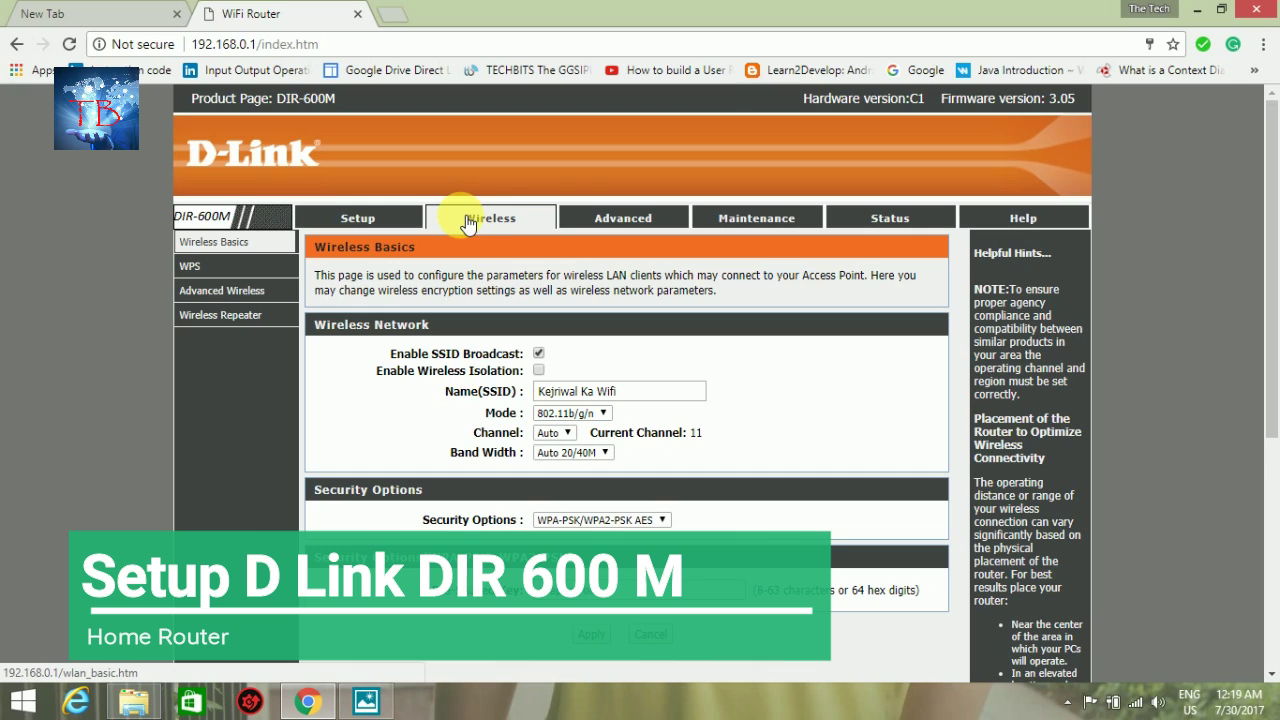
{"action": "left_click", "coordinate": [609, 220]}
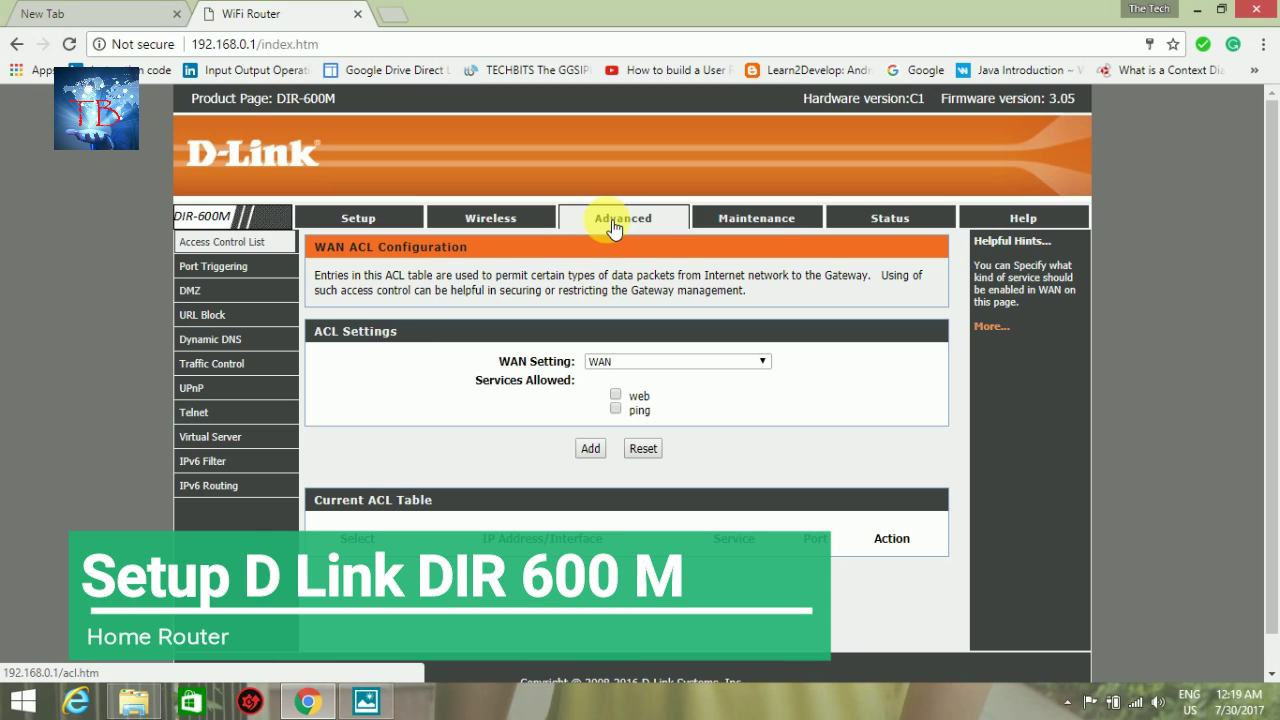
{"action": "left_click", "coordinate": [876, 212]}
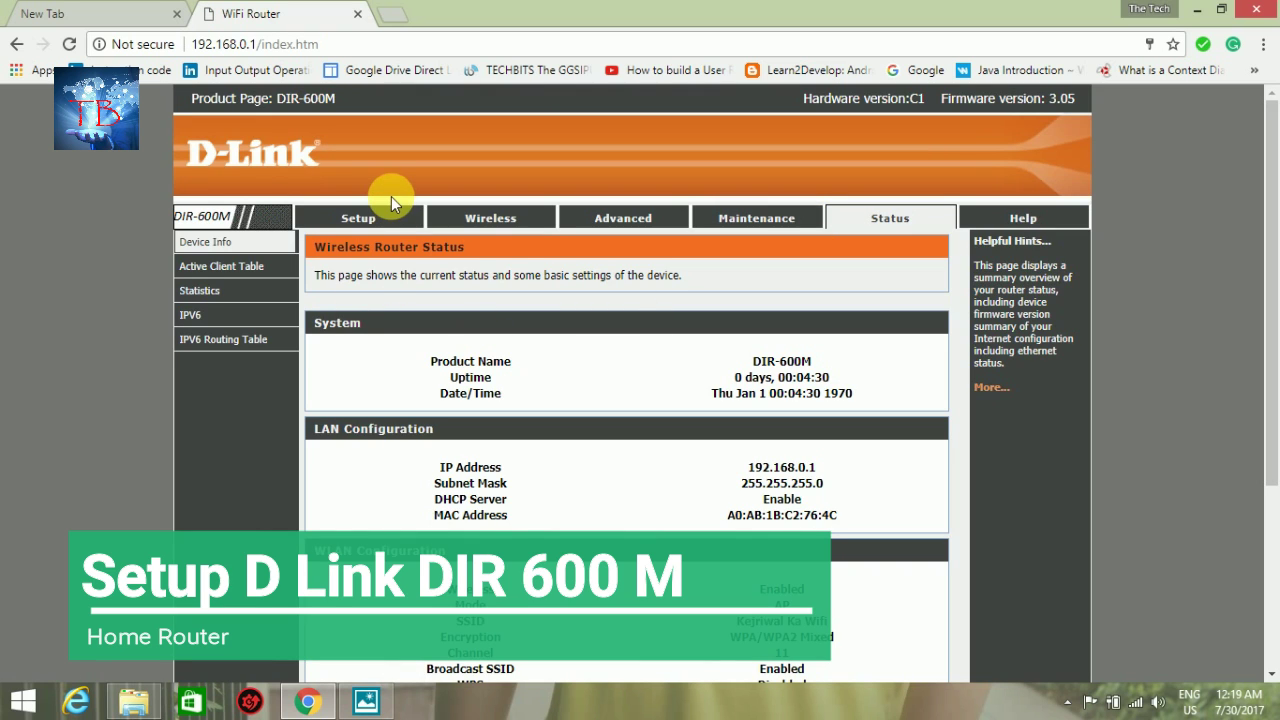
{"action": "left_click", "coordinate": [383, 233]}
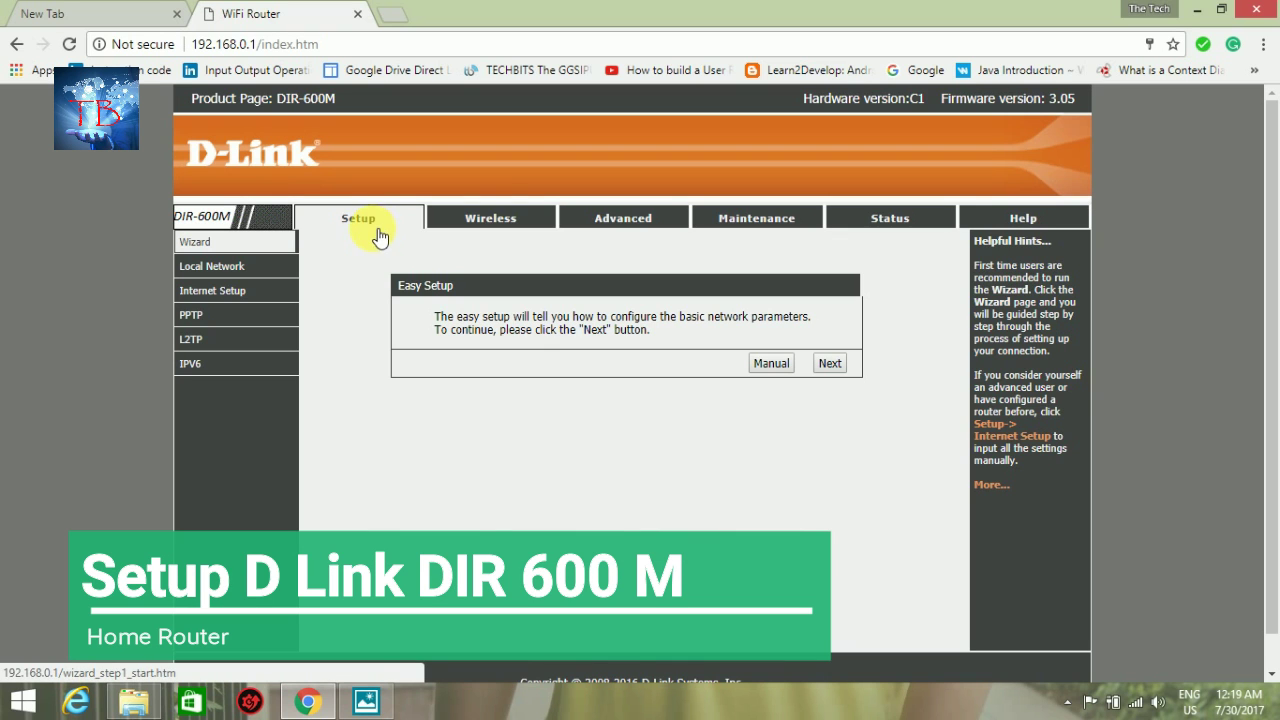
{"action": "left_click", "coordinate": [532, 221]}
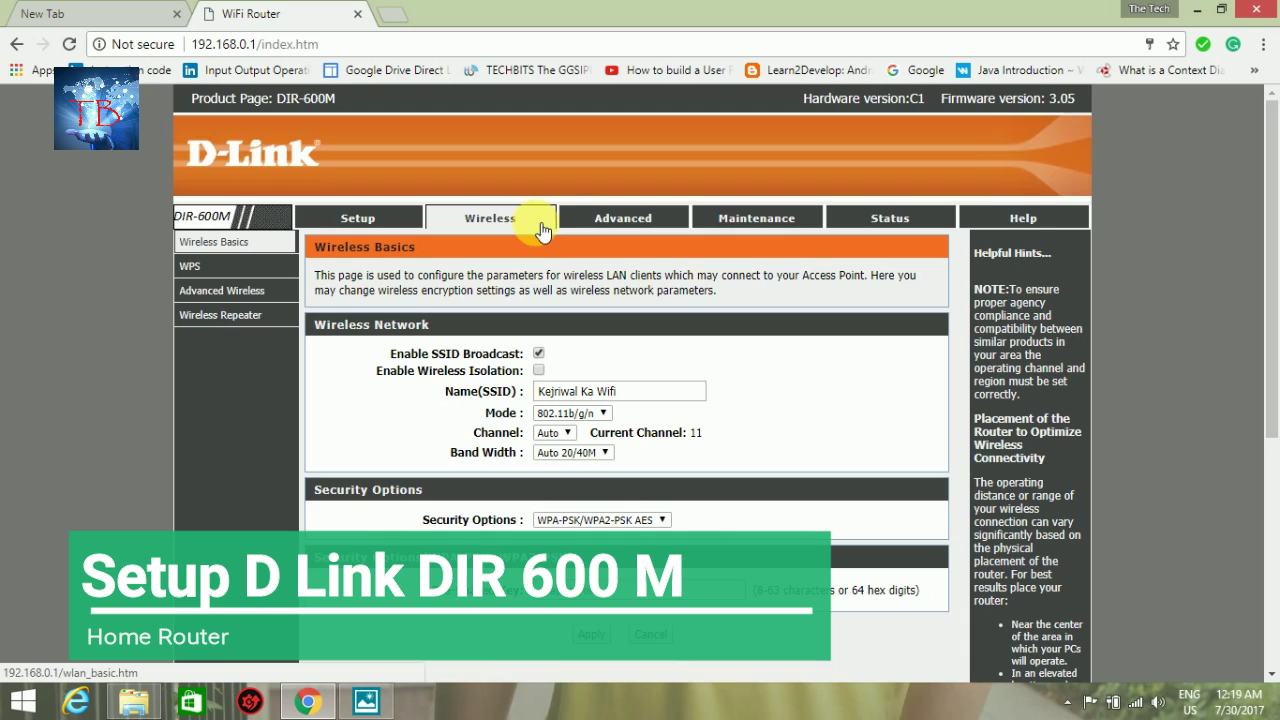
{"action": "left_click", "coordinate": [610, 222]}
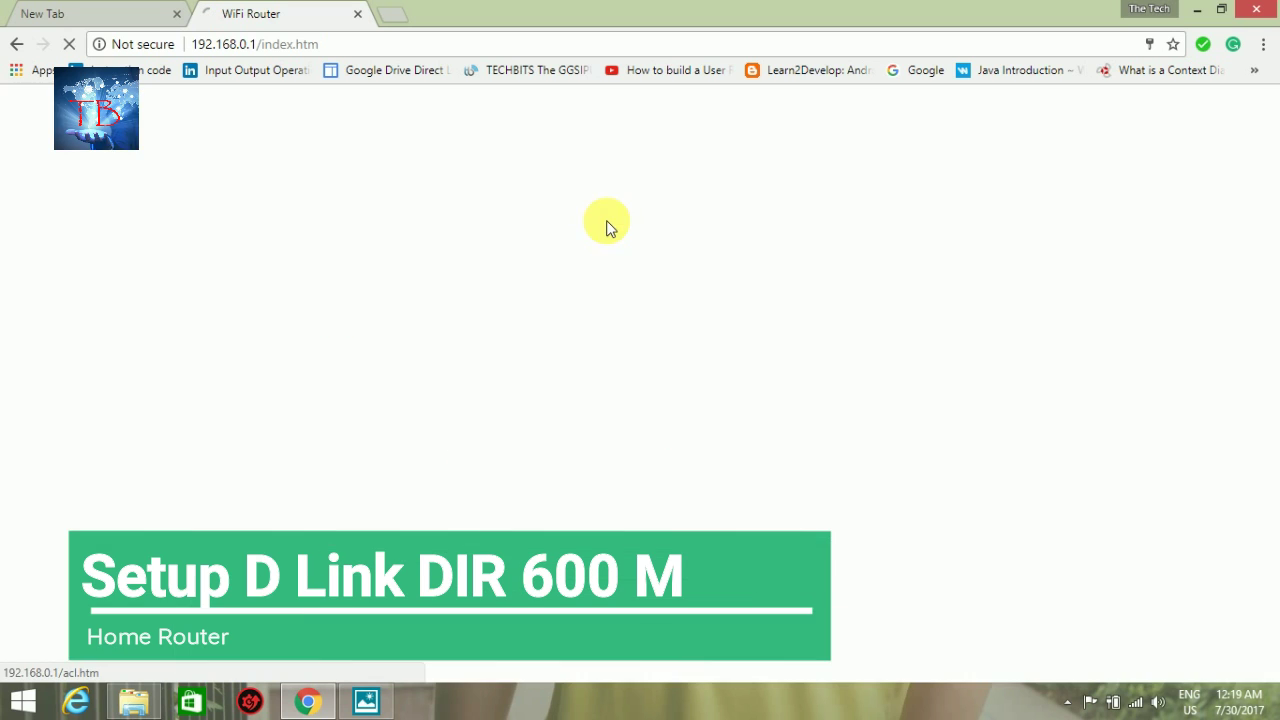
{"action": "left_click", "coordinate": [678, 222]}
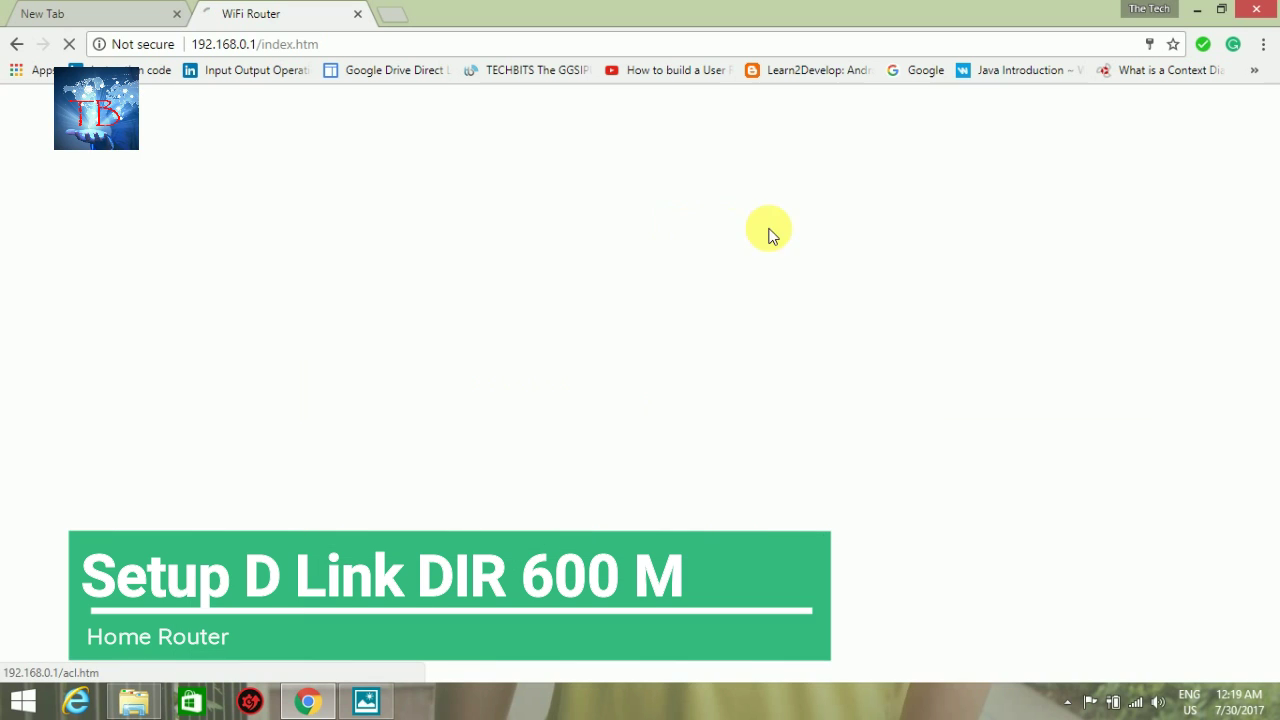
Step: Open the router's time and date settings and set the system date to 30 Jul 2017
{"action": "left_click", "coordinate": [777, 220]}
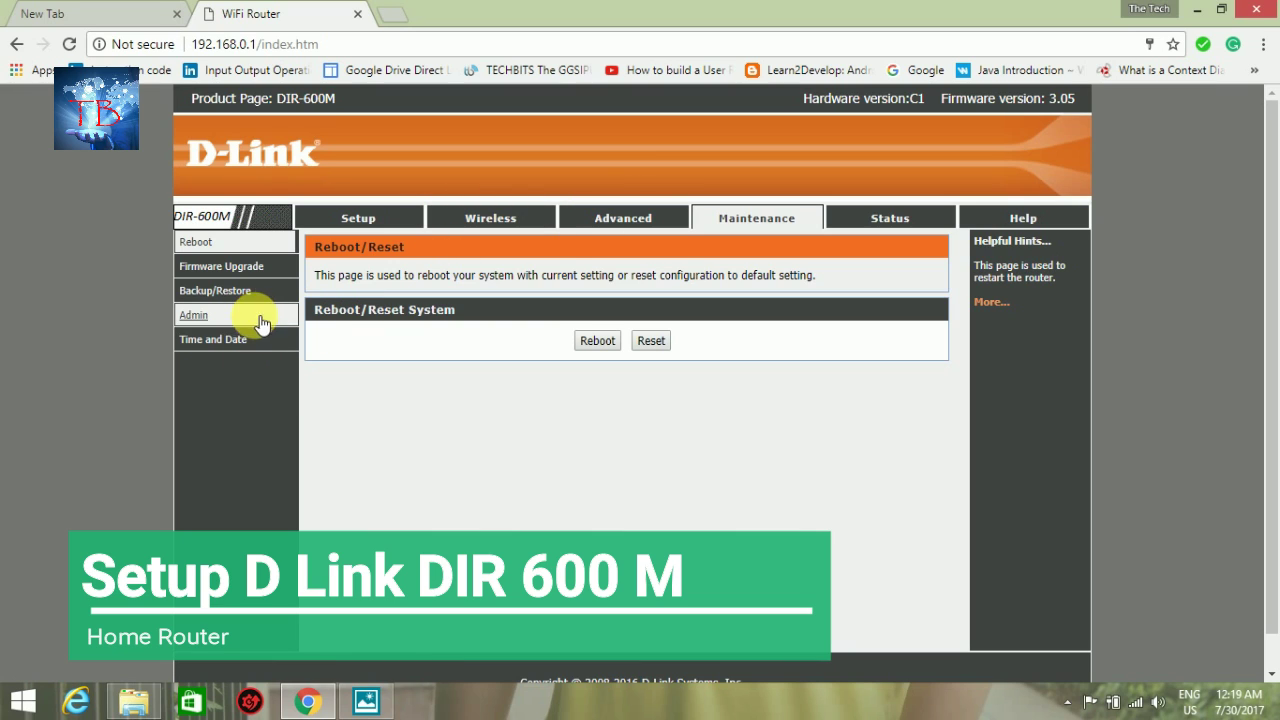
{"action": "left_click", "coordinate": [277, 341]}
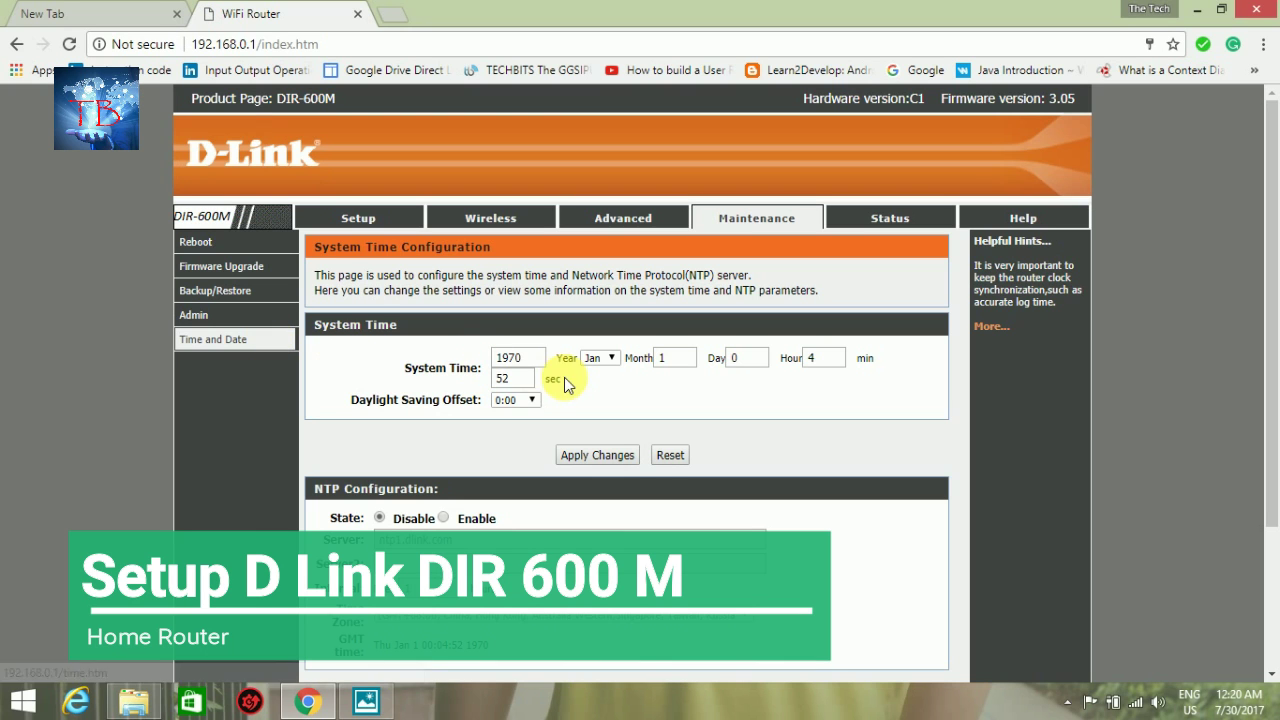
{"action": "double_click", "coordinate": [536, 360]}
{"action": "type", "text": "20"}
{"action": "key", "text": "Tab"}
{"action": "key", "text": "Down"}
{"action": "key", "text": "Down"}
{"action": "key", "text": "Tab"}
{"action": "type", "text": "30"}
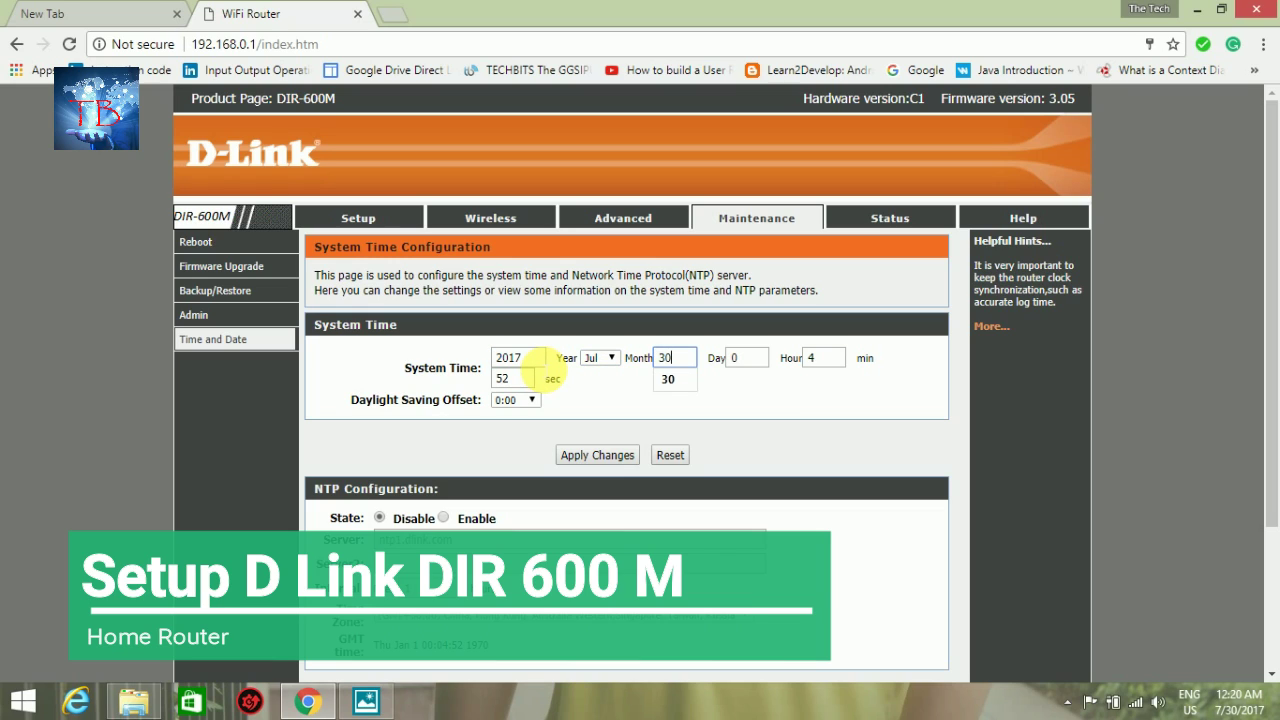
Step: Set the system time to hour 12 and minute 20, and apply the changes
{"action": "key", "text": "Tab"}
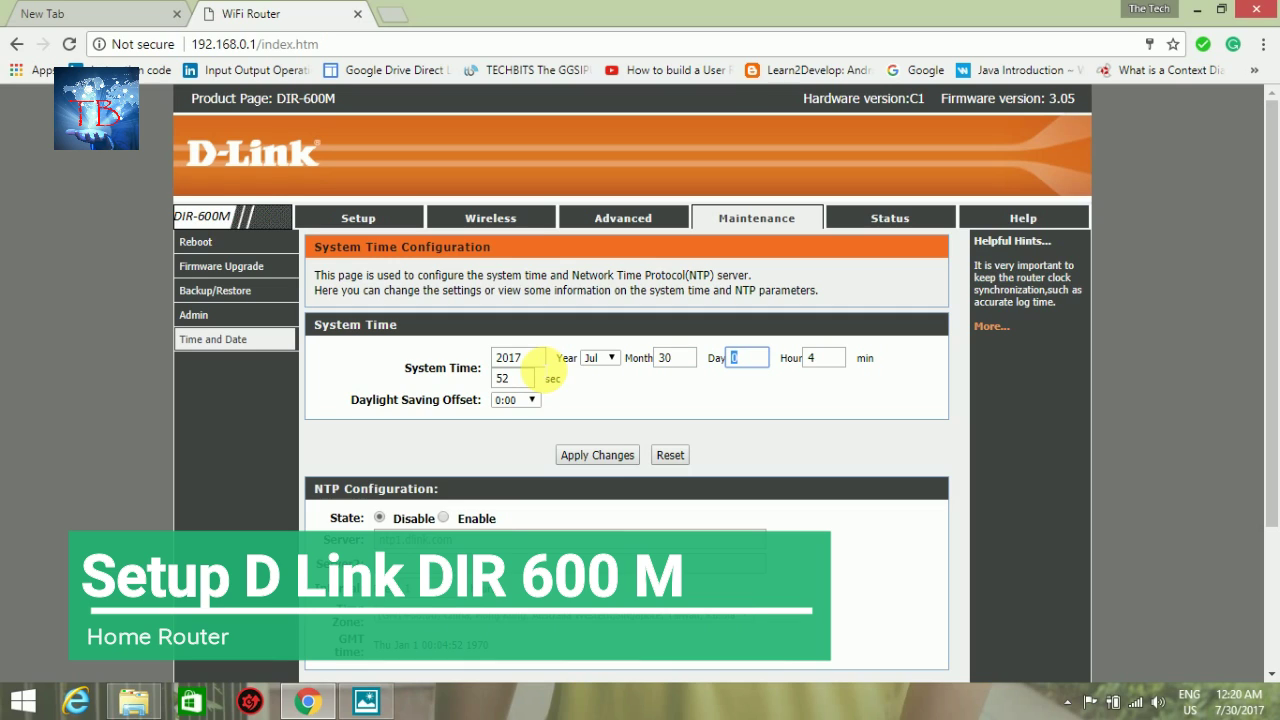
{"action": "type", "text": "12"}
{"action": "key", "text": "Tab"}
{"action": "type", "text": "20"}
{"action": "key", "text": "Tab"}
{"action": "key", "text": "Tab"}
{"action": "key", "text": "Tab"}
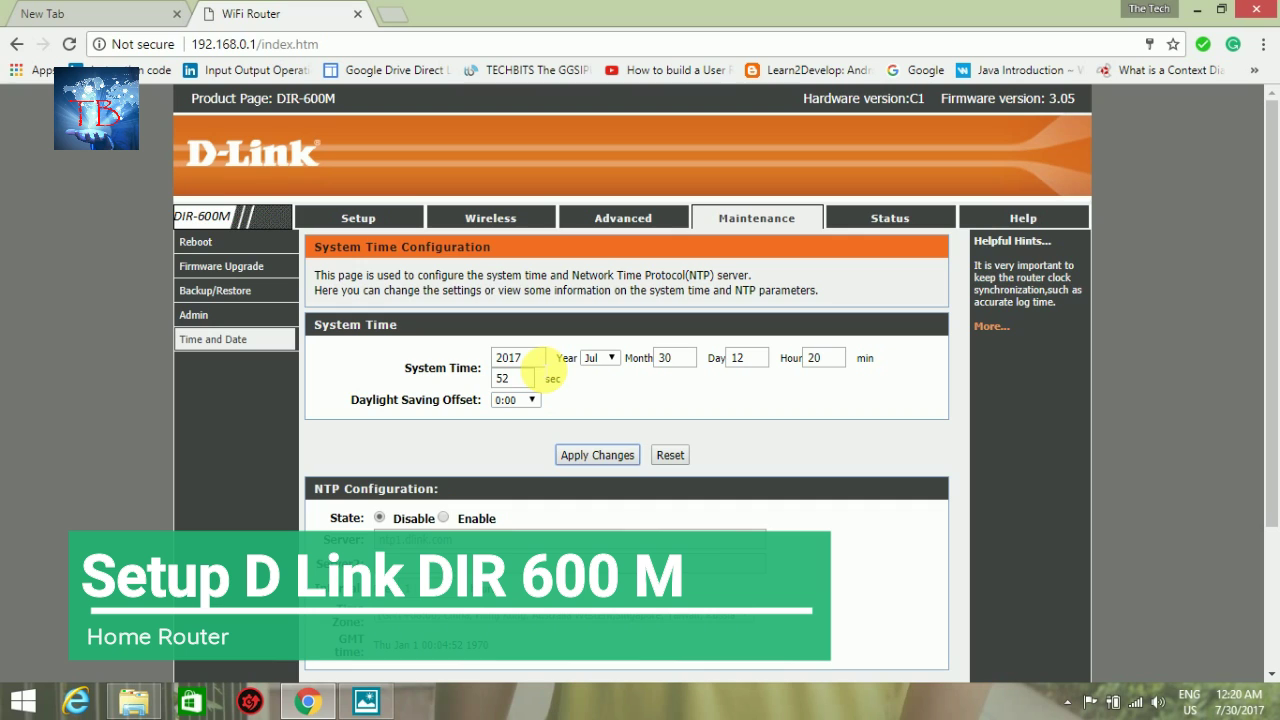
{"action": "left_click", "coordinate": [597, 455]}
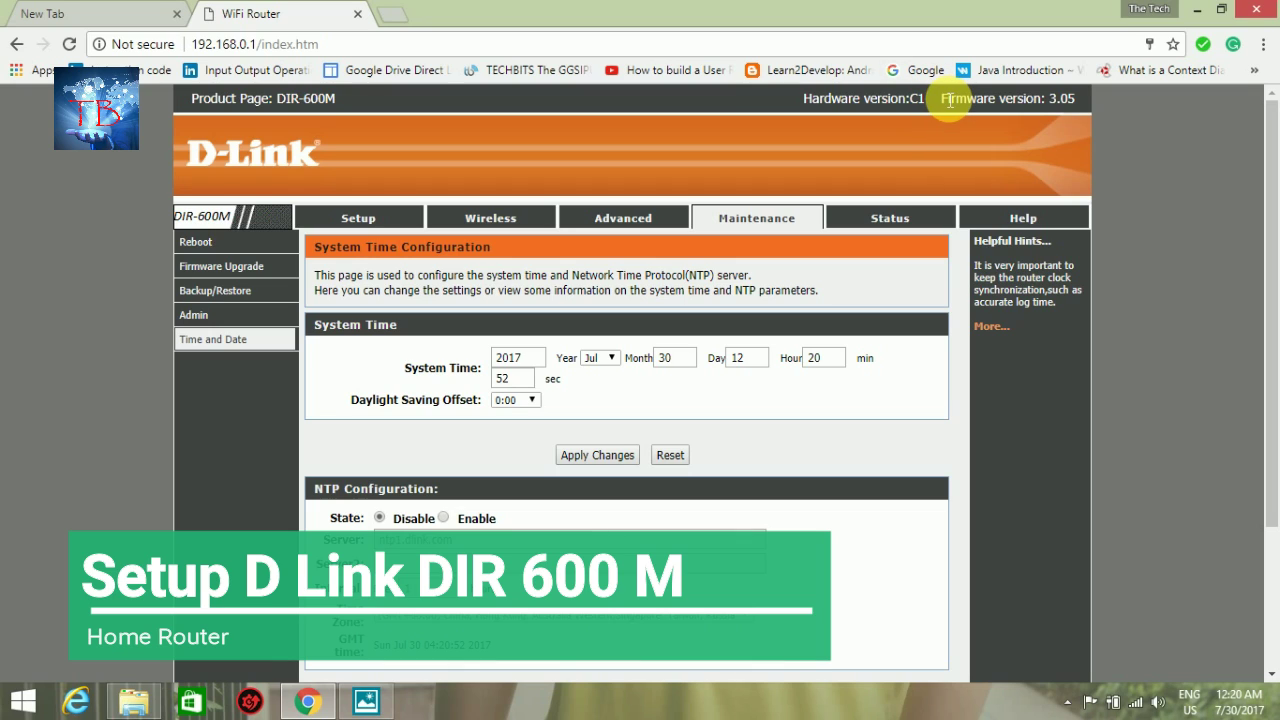
Step: Check the firmware version and look through the setup, basic wireless, WPS and advanced wireless pages
{"action": "left_click_drag", "start_coordinate": [946, 100], "coordinate": [1090, 101]}
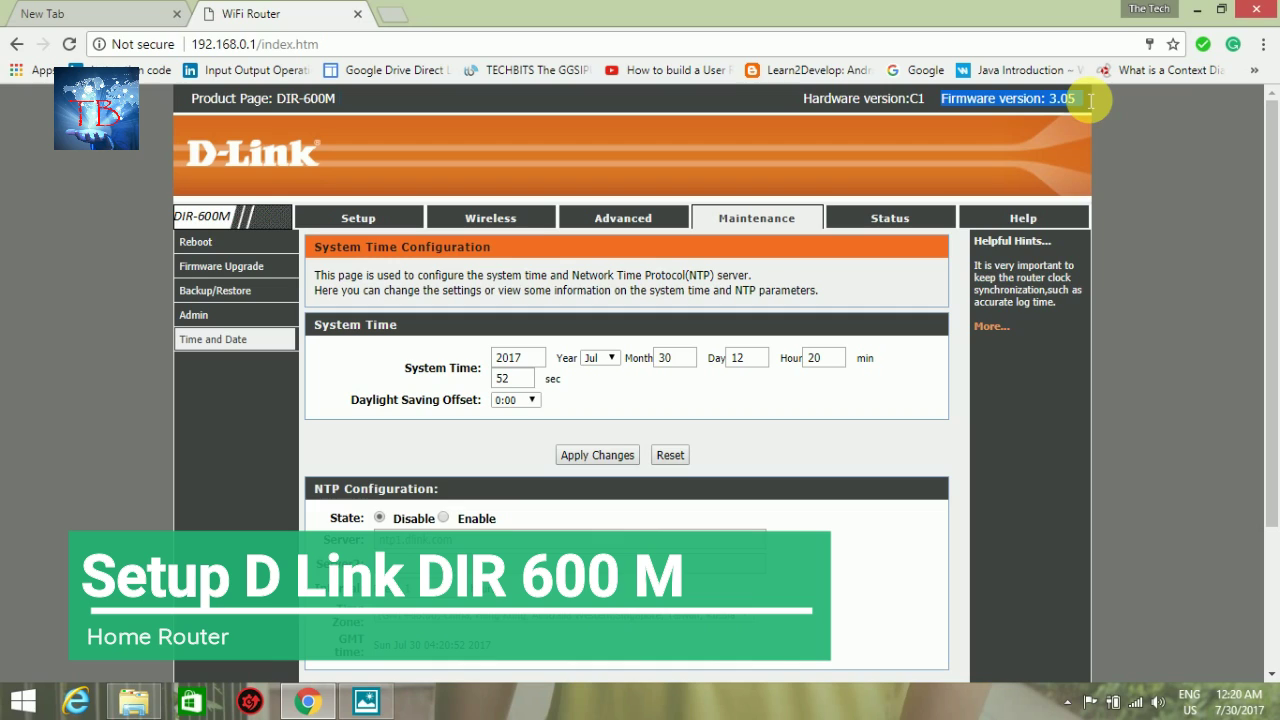
{"action": "left_click", "coordinate": [1090, 101]}
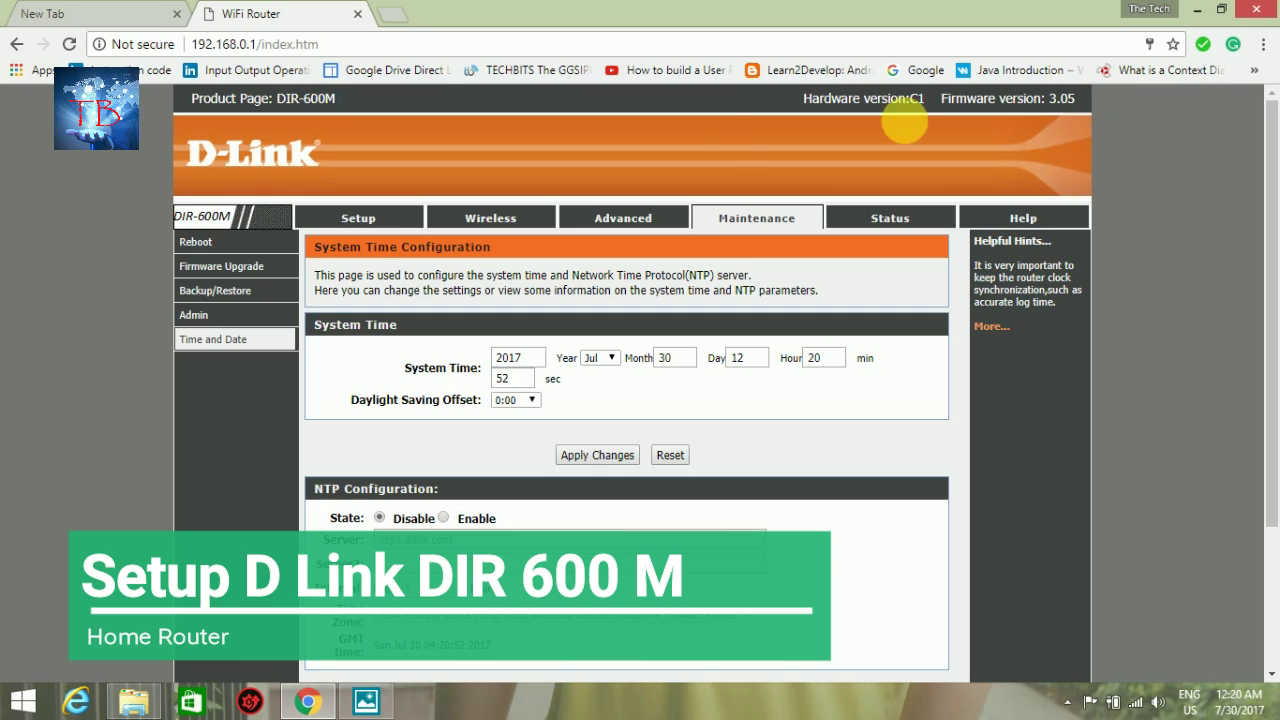
{"action": "left_click", "coordinate": [362, 218]}
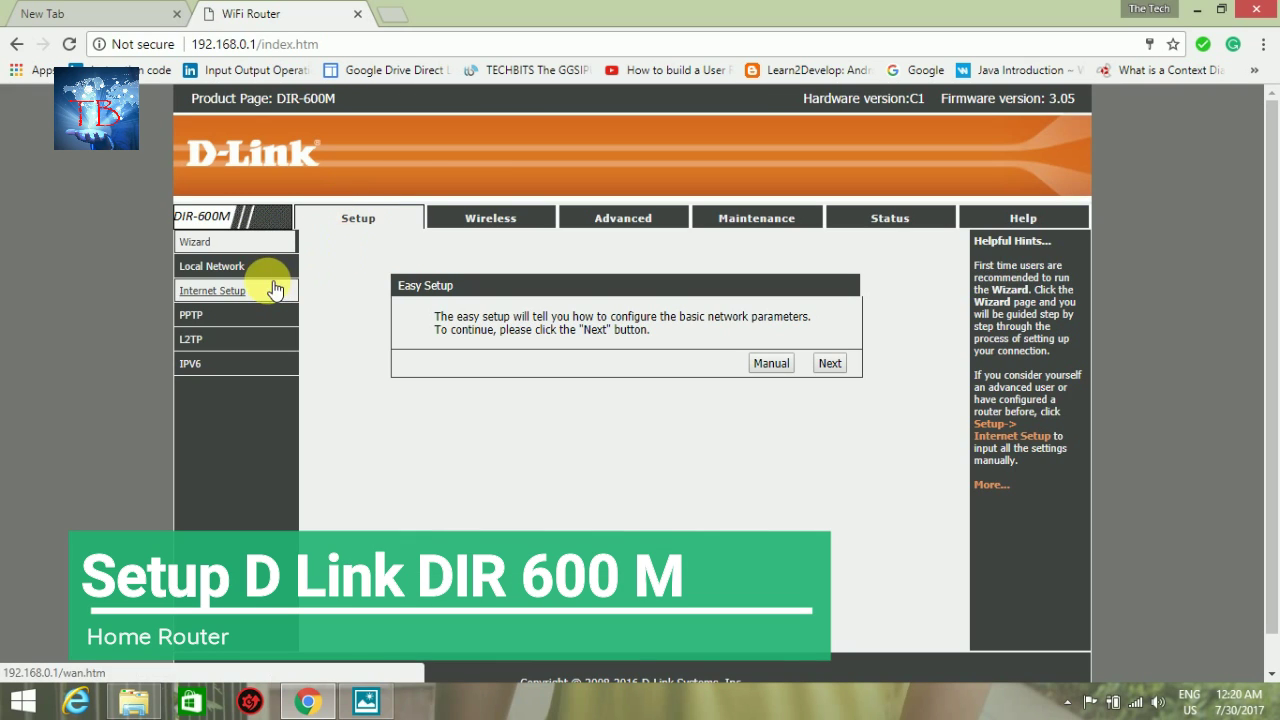
{"action": "left_click", "coordinate": [490, 218]}
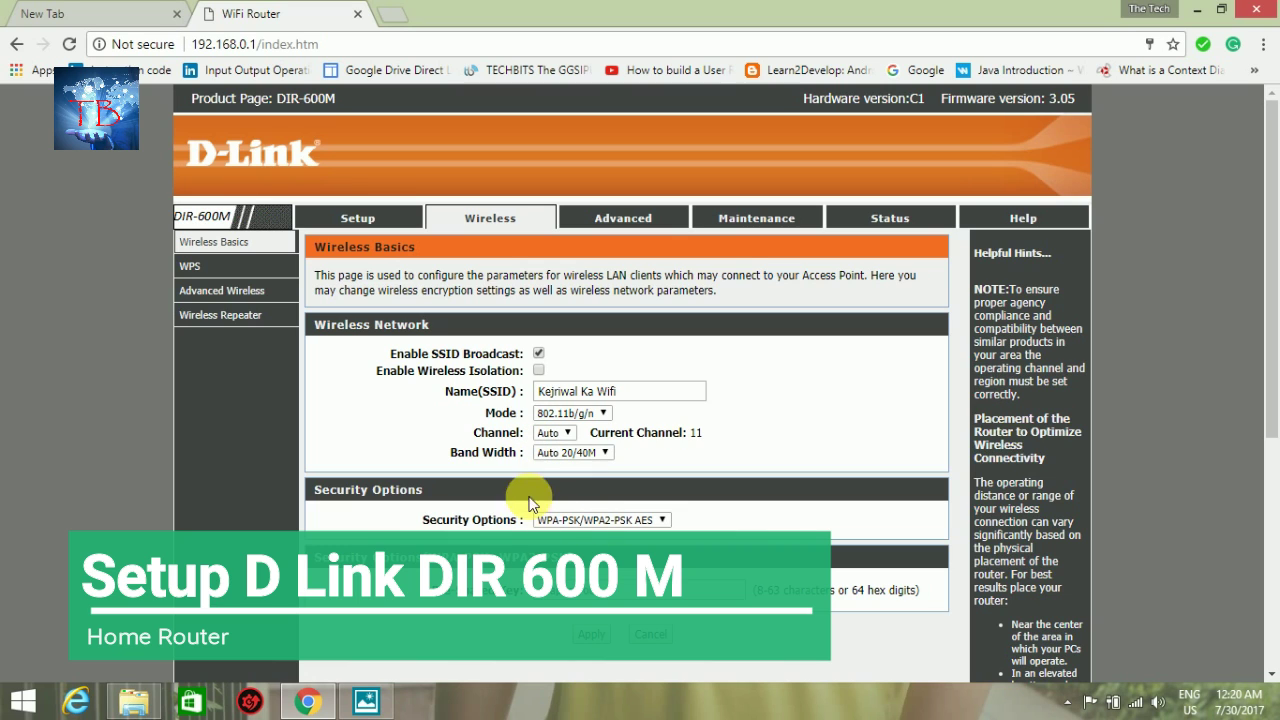
{"action": "left_click", "coordinate": [245, 269]}
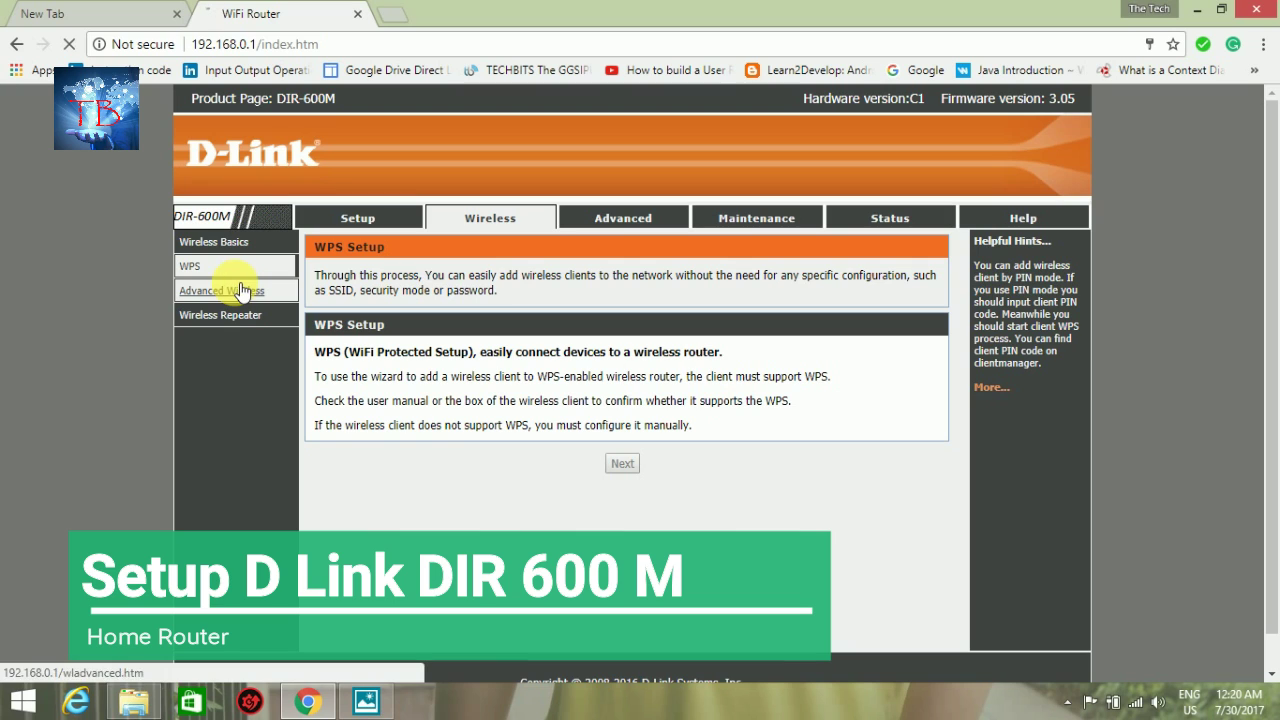
{"action": "left_click", "coordinate": [235, 288]}
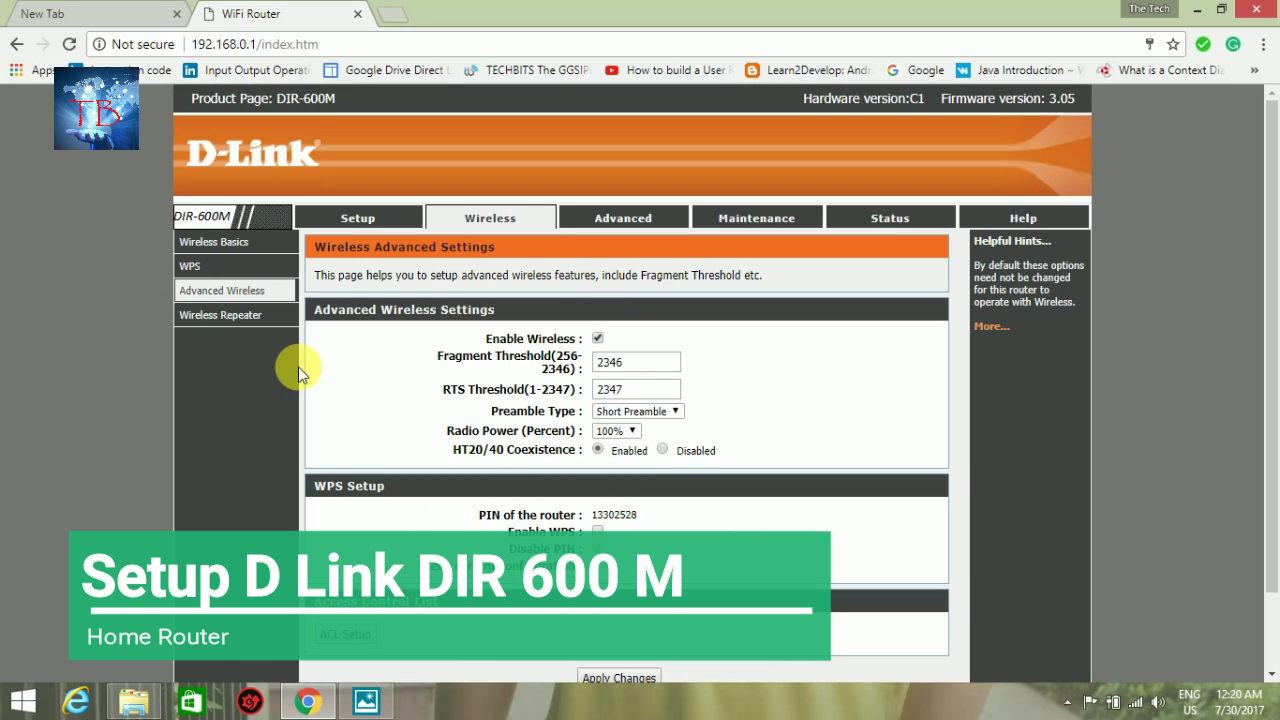
Step: Go through the Easy Setup wizard with PPPoE as the WAN connection type, keeping the prefilled ISP account credentials
{"action": "left_click", "coordinate": [406, 219]}
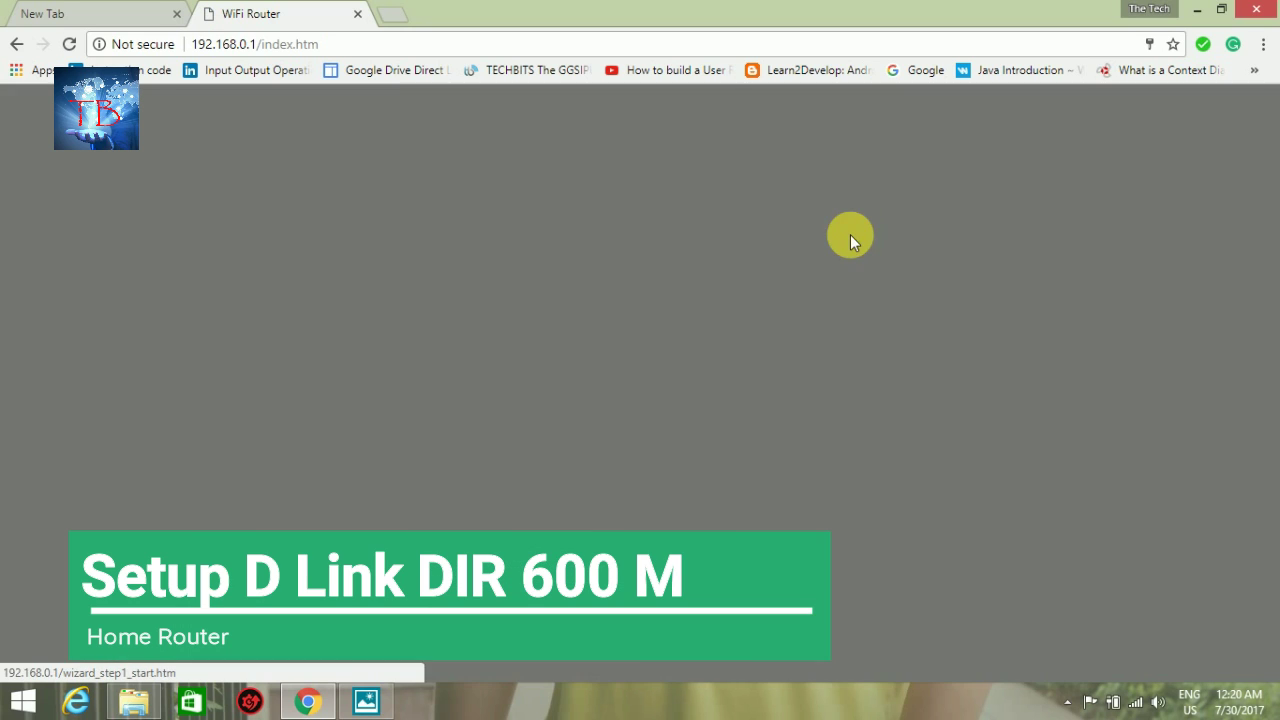
{"action": "left_click", "coordinate": [830, 363]}
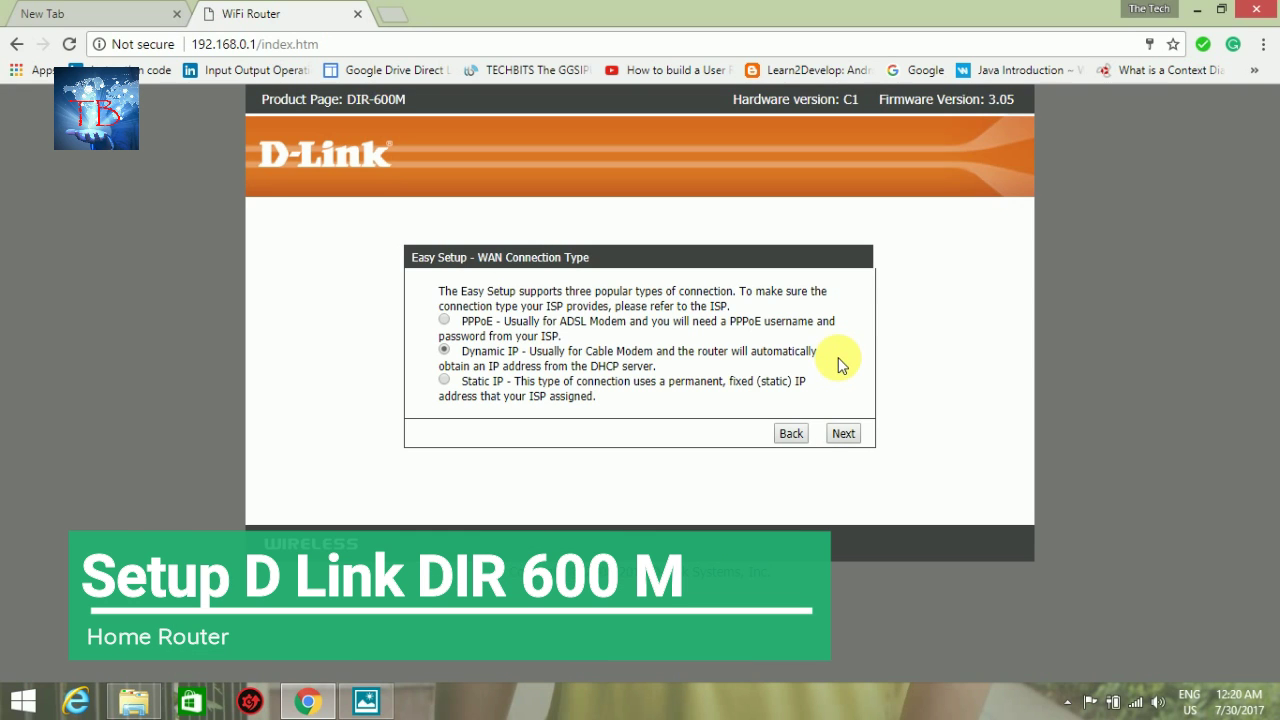
{"action": "left_click", "coordinate": [444, 321]}
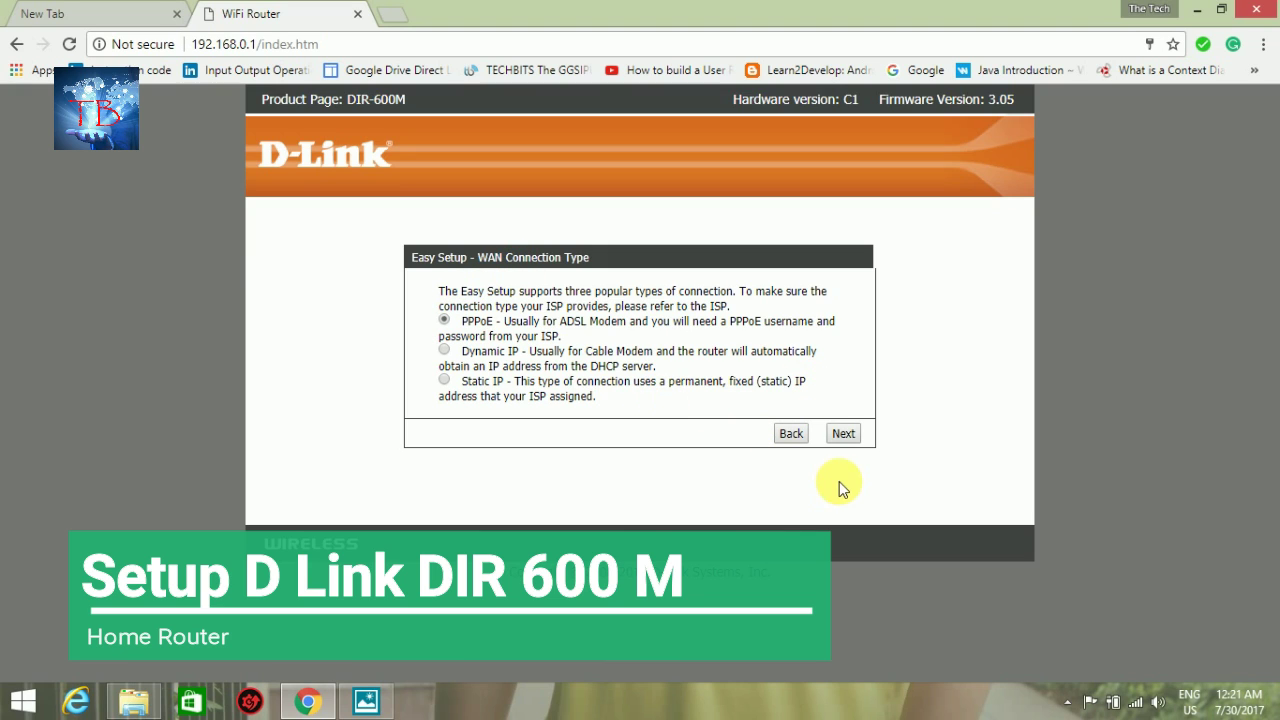
{"action": "left_click", "coordinate": [843, 433]}
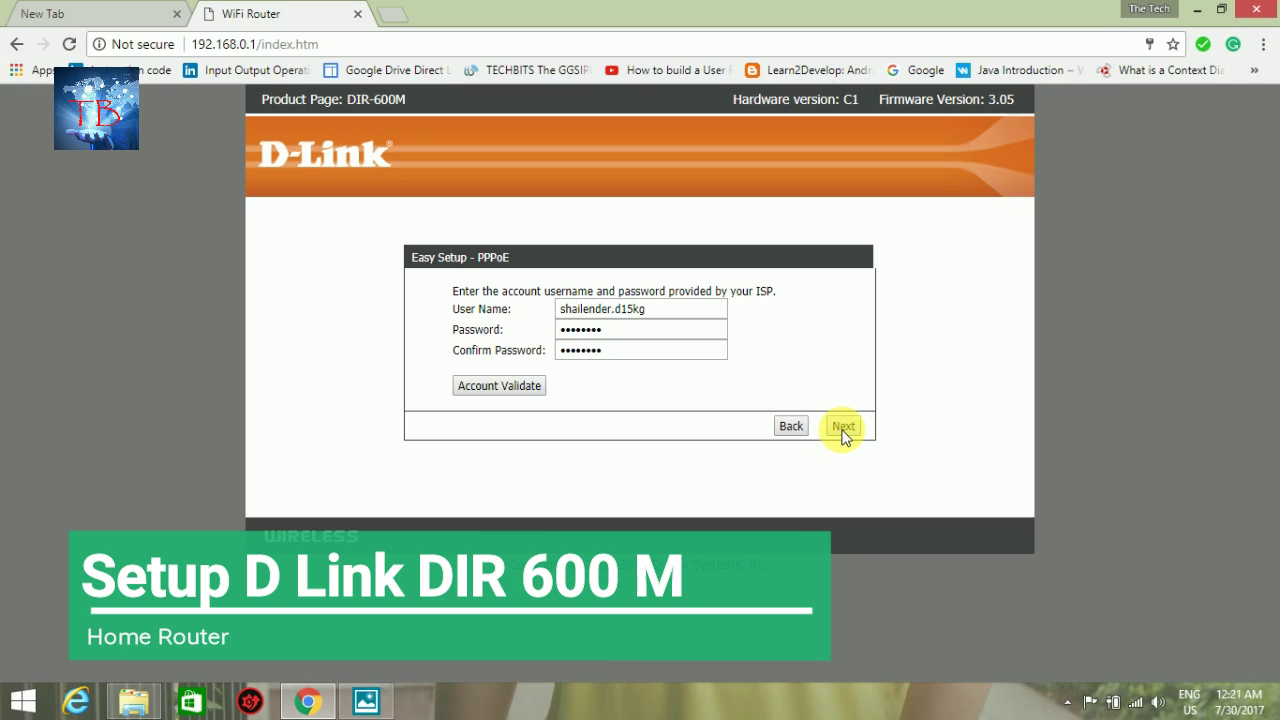
{"action": "left_click", "coordinate": [846, 424]}
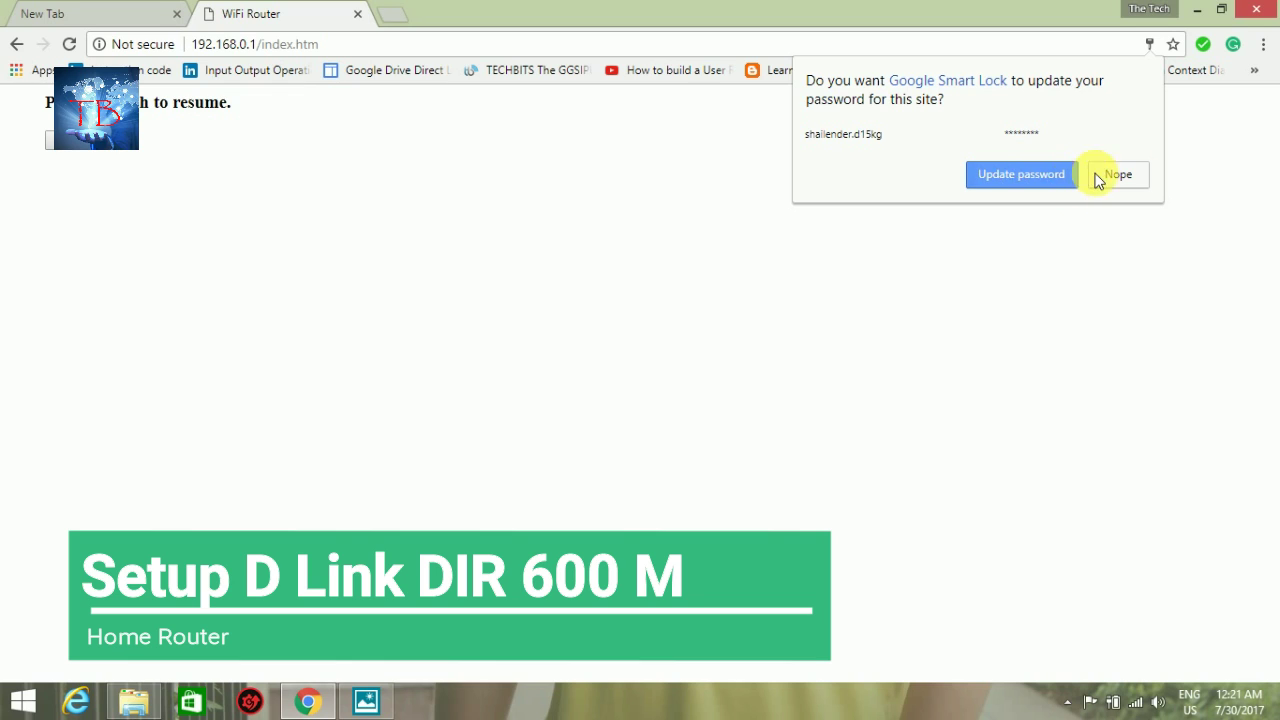
Step: Decline the browser's offer to update the saved password, resume after the wizard and reload 192.168.0.1/index.htm
{"action": "left_click", "coordinate": [1135, 178]}
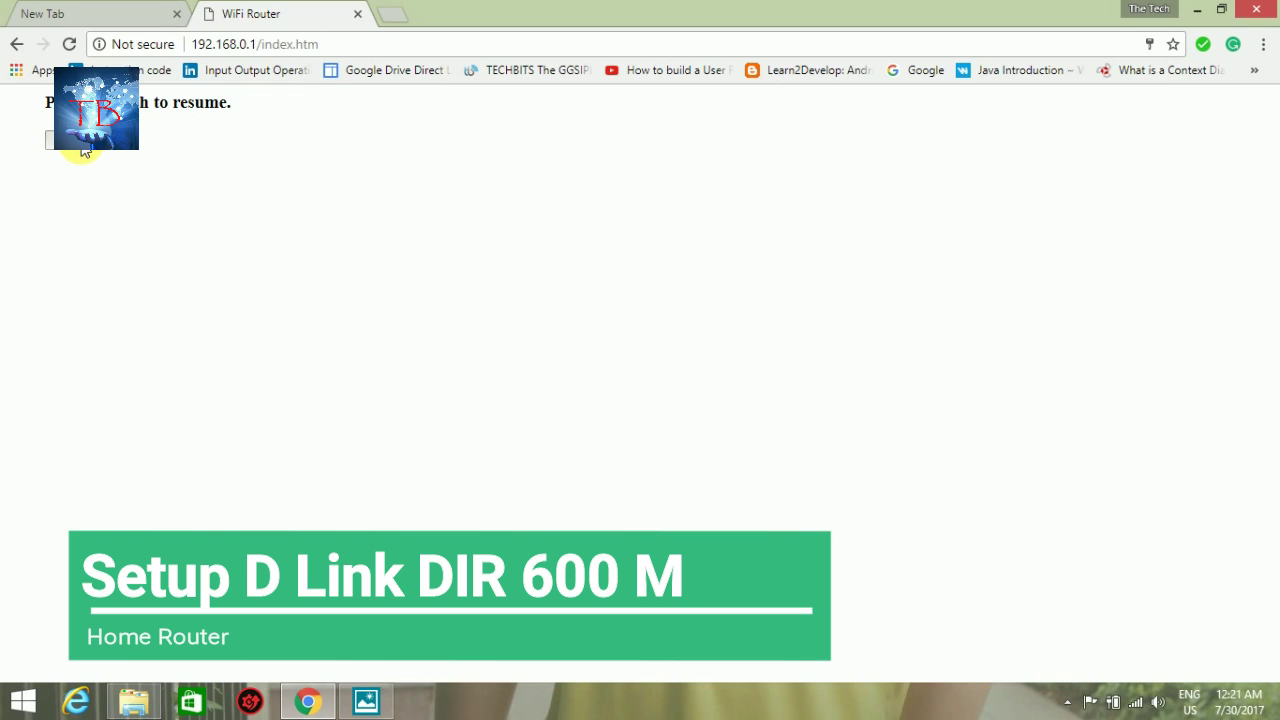
{"action": "left_click", "coordinate": [83, 148]}
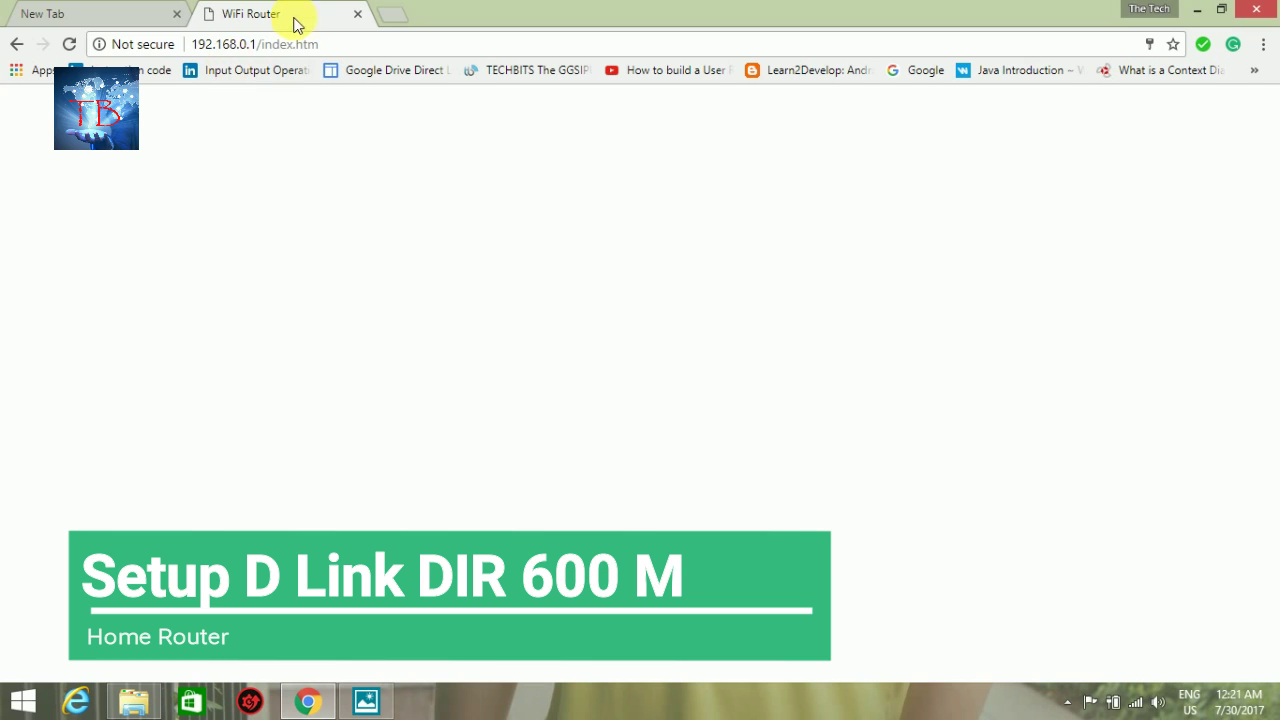
{"action": "left_click", "coordinate": [298, 46]}
{"action": "key", "text": "Return"}
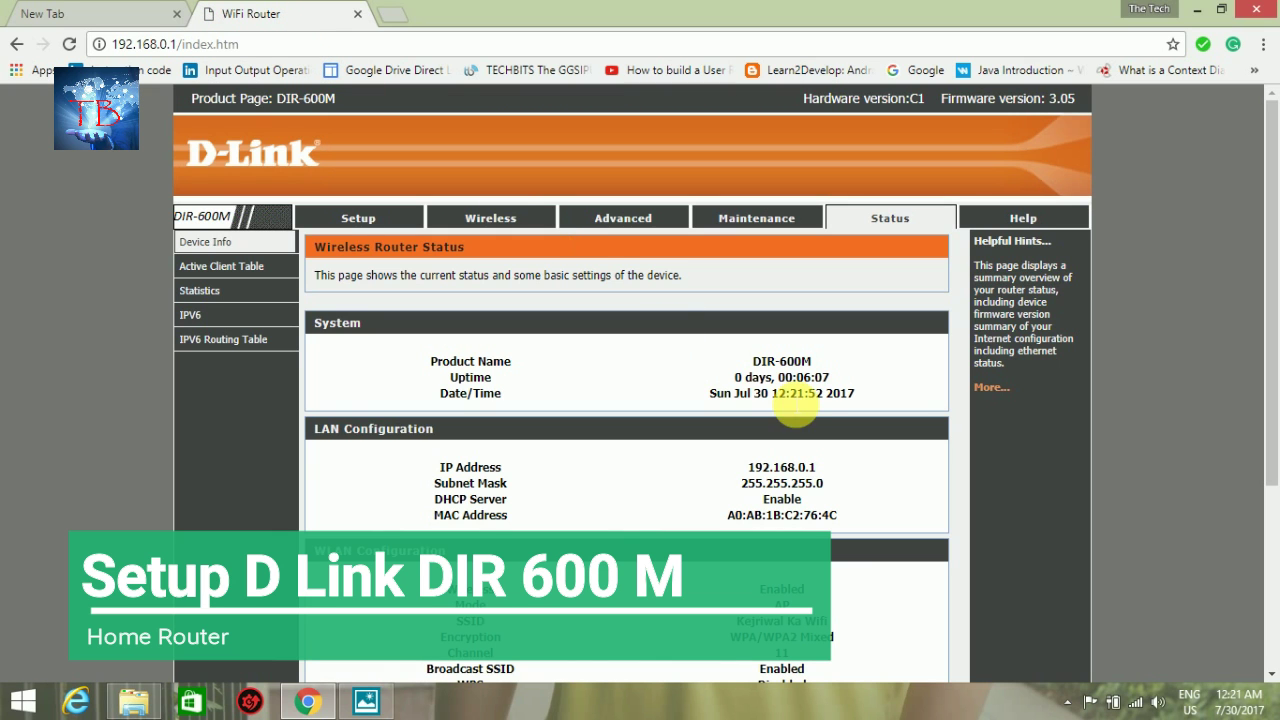
Step: Review the router's LAN, WLAN and WAN status, the access control list, the maintenance and admin account pages, and the basic wireless settings
{"action": "left_click_drag", "start_coordinate": [1273, 280], "coordinate": [1275, 445]}
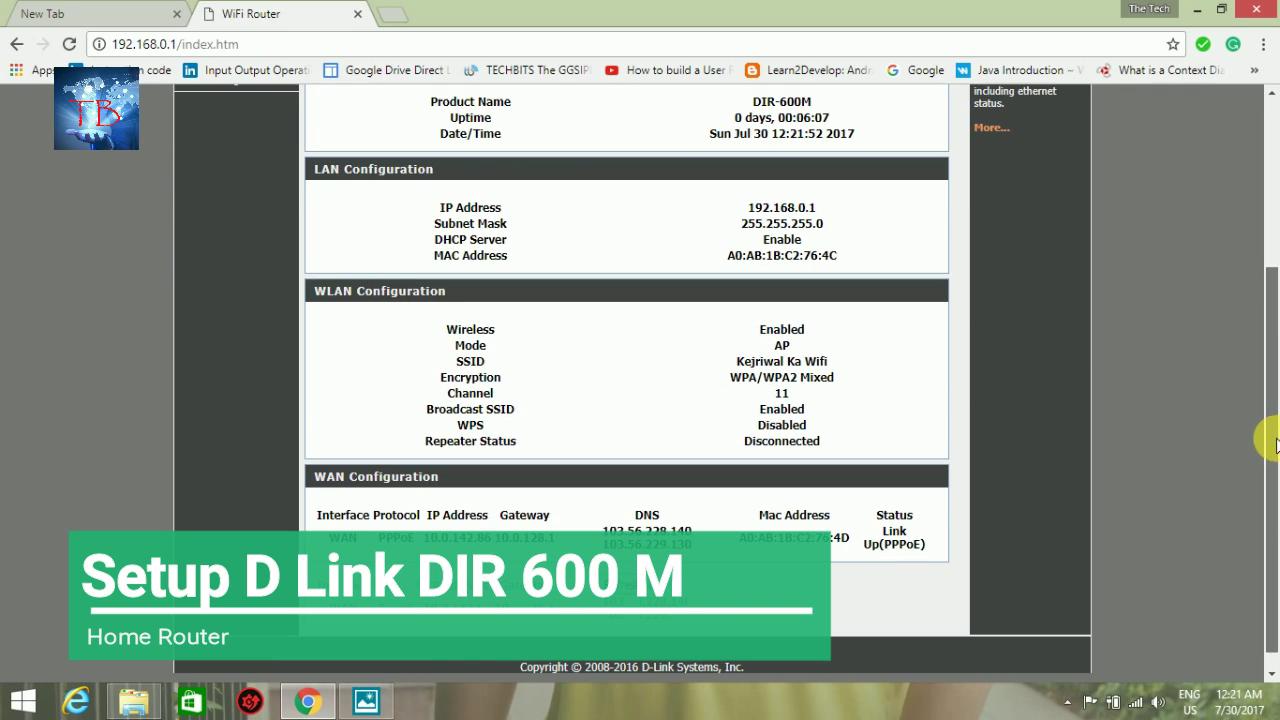
{"action": "scroll", "coordinate": [900, 350], "scroll_direction": "up", "scroll_amount": 5}
{"action": "left_click", "coordinate": [656, 201]}
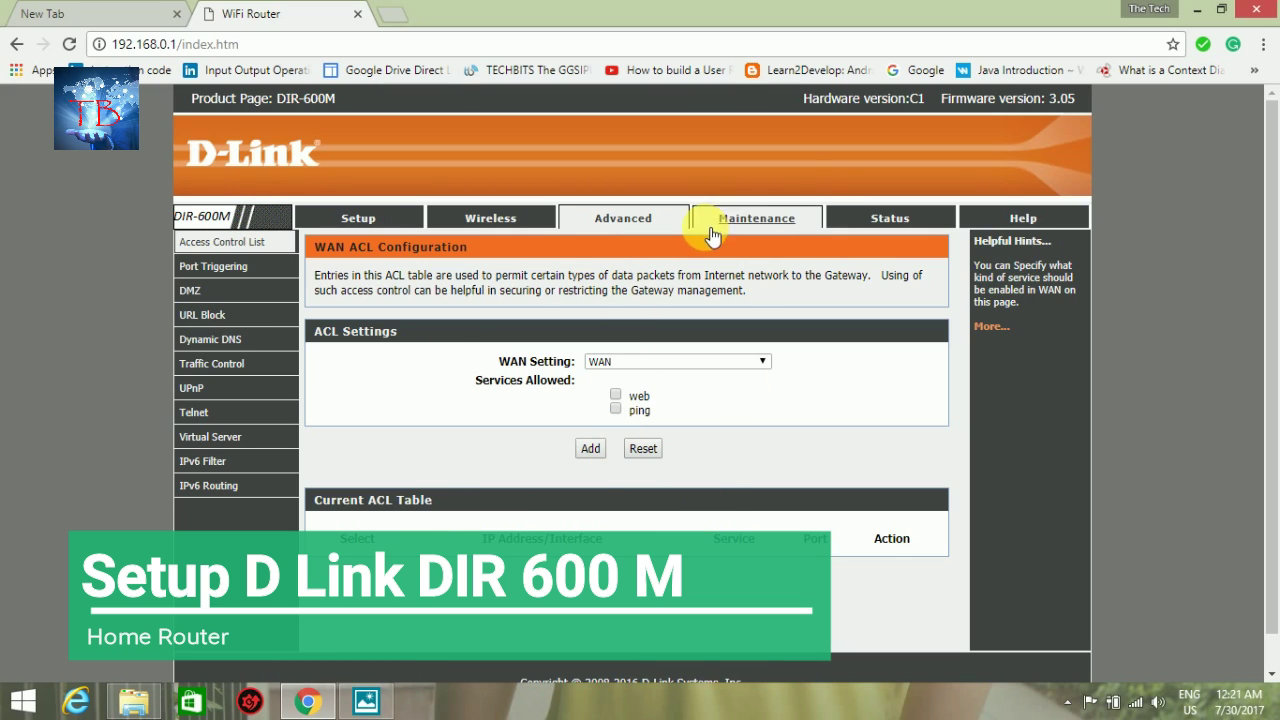
{"action": "left_click", "coordinate": [766, 223]}
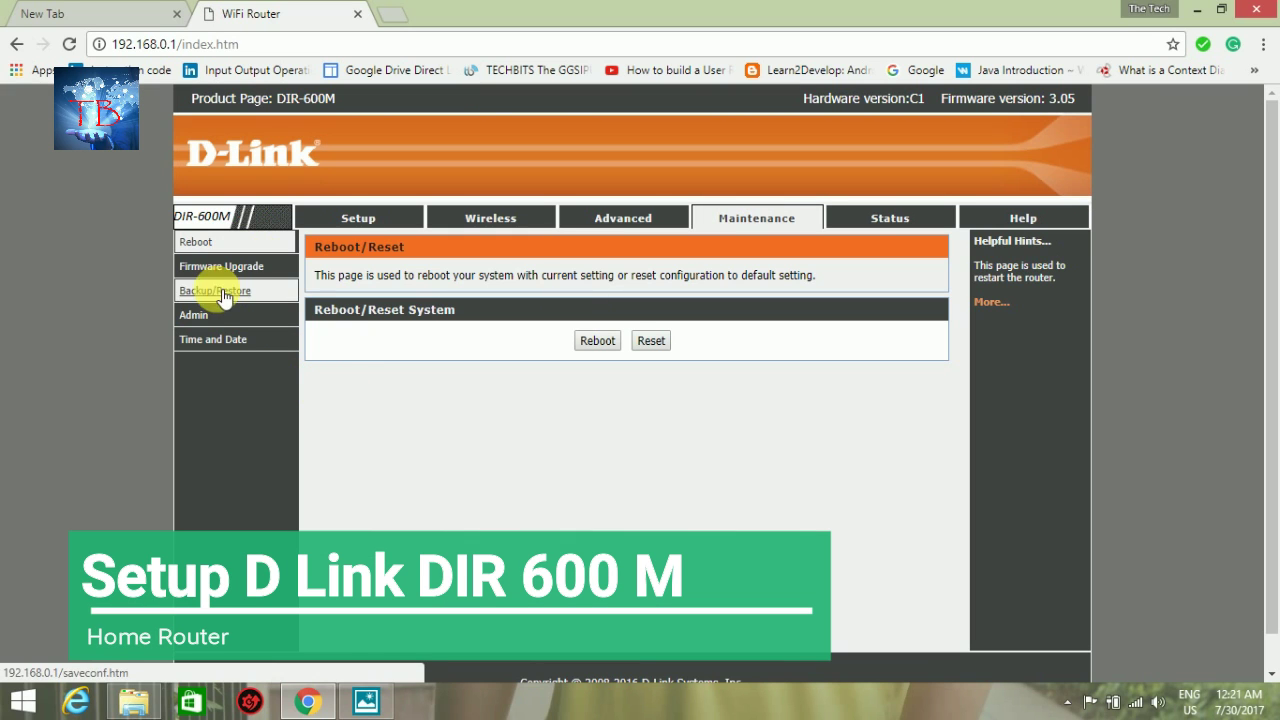
{"action": "left_click", "coordinate": [192, 322]}
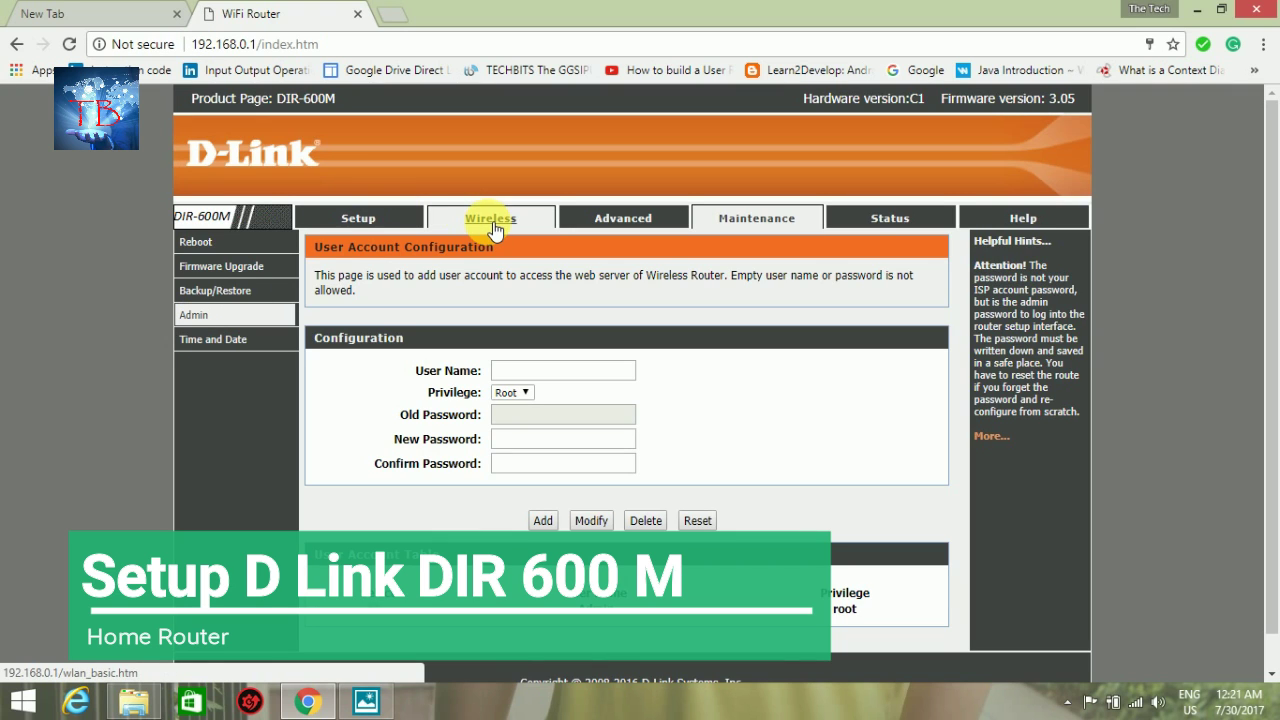
{"action": "left_click", "coordinate": [494, 224]}
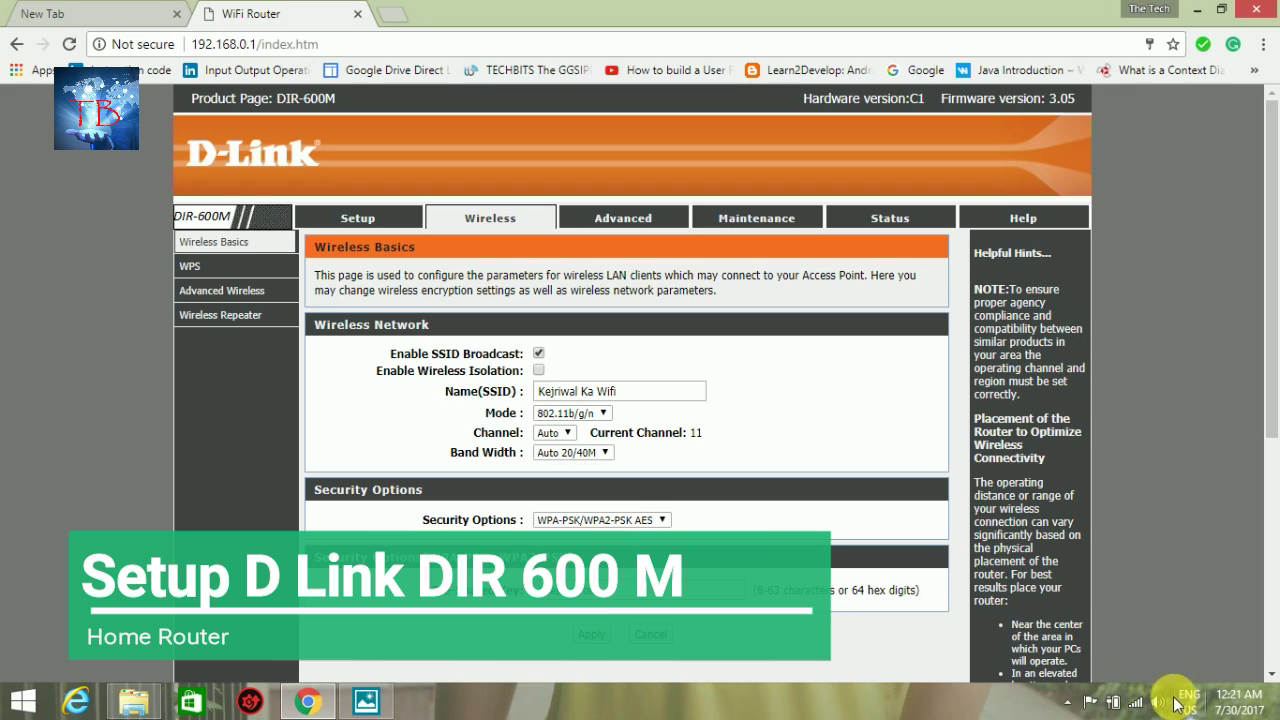
{"action": "left_click", "coordinate": [1066, 703]}
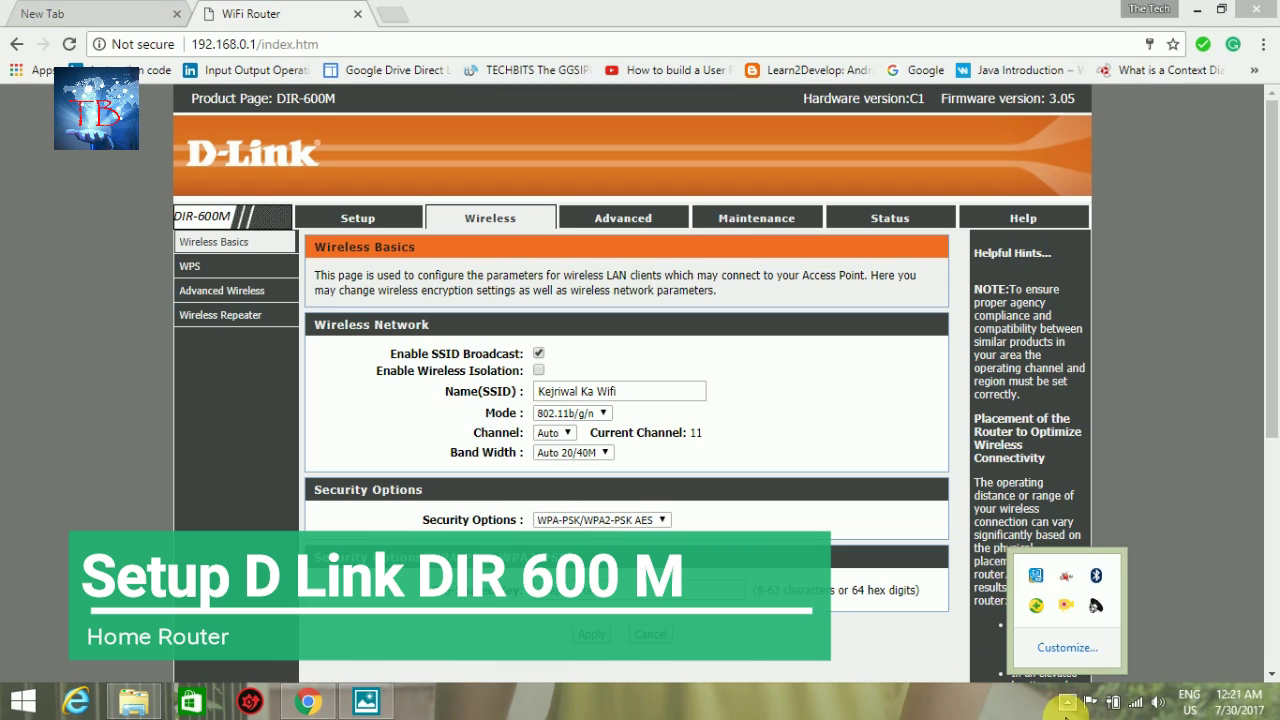
{"action": "right_click", "coordinate": [1066, 605]}
{"action": "left_click", "coordinate": [989, 449]}
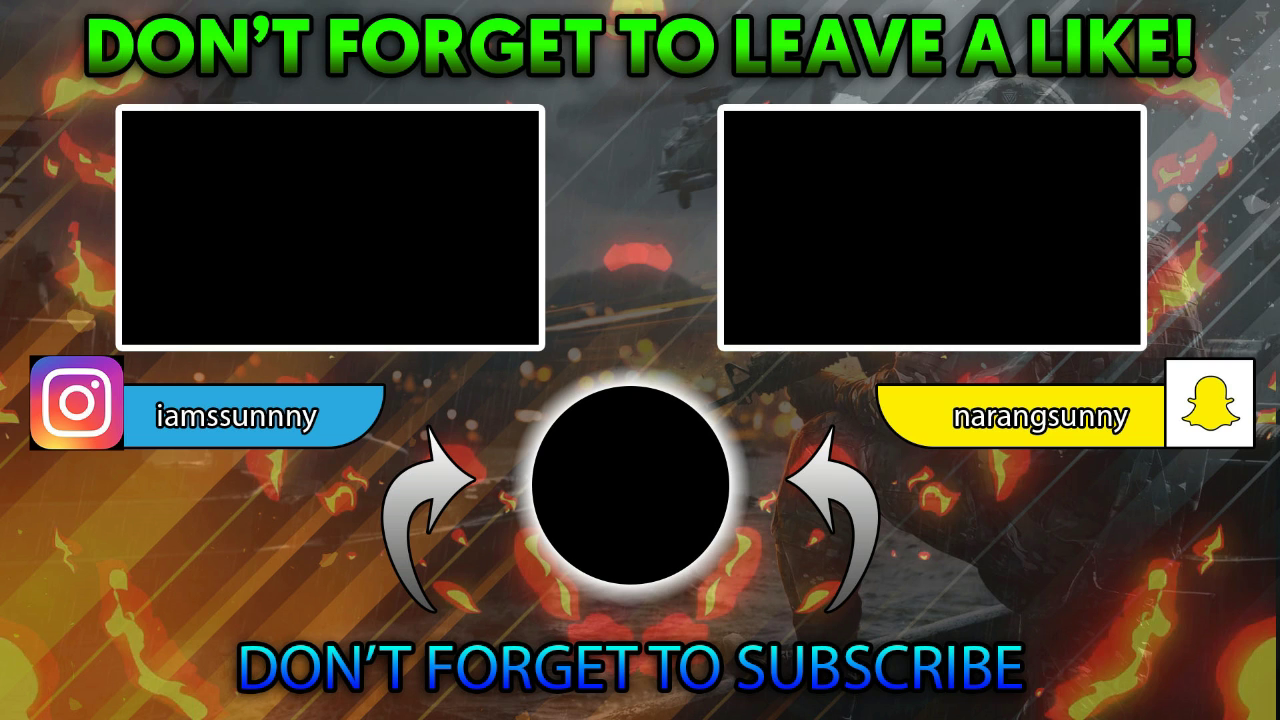